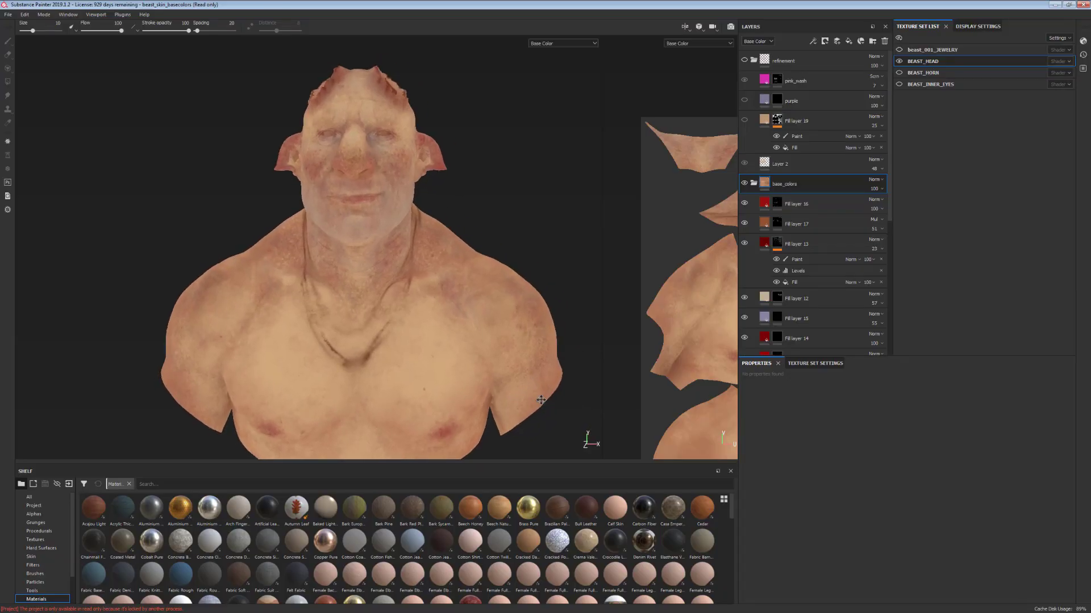
- Show the refinement group on the beast's bust
mouse_move(891, 214)
mouse_down()
mouse_move(896, 344)
mouse_move(910, 211)
mouse_up()
alt+drag(528, 414, 493, 363)
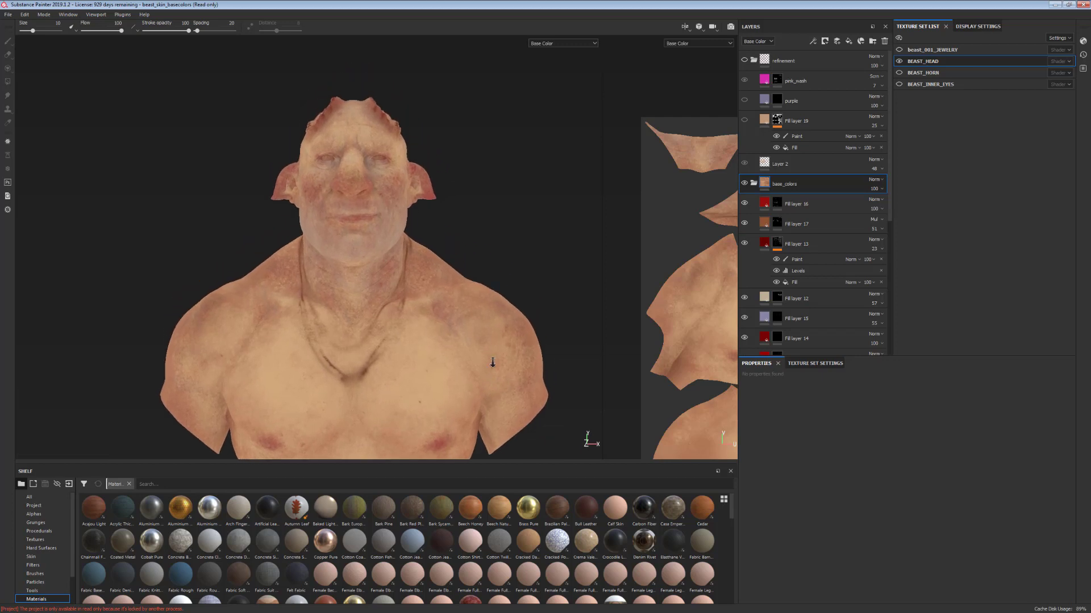
alt+right_drag(492, 363, 490, 370)
alt+middle_drag(467, 370, 475, 353)
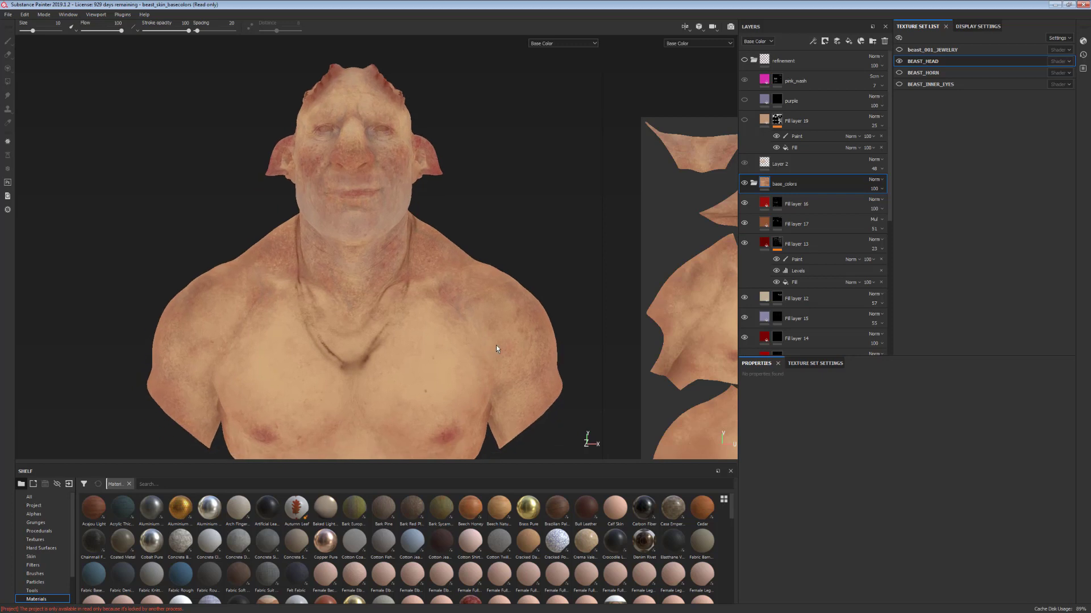
alt+drag(496, 344, 499, 343)
click(745, 61)
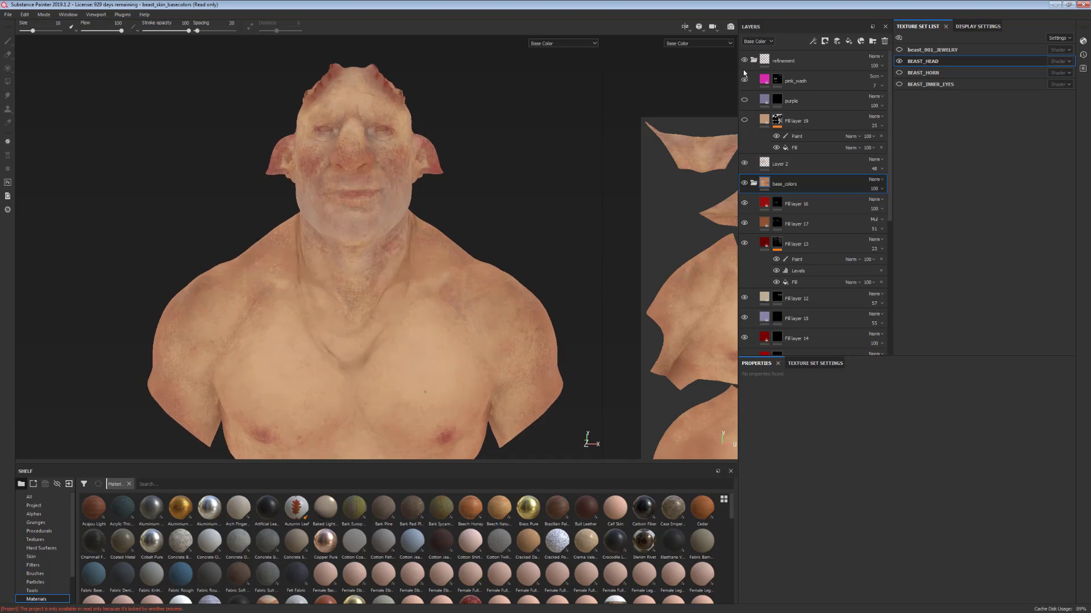
alt+middle_drag(525, 327, 511, 360)
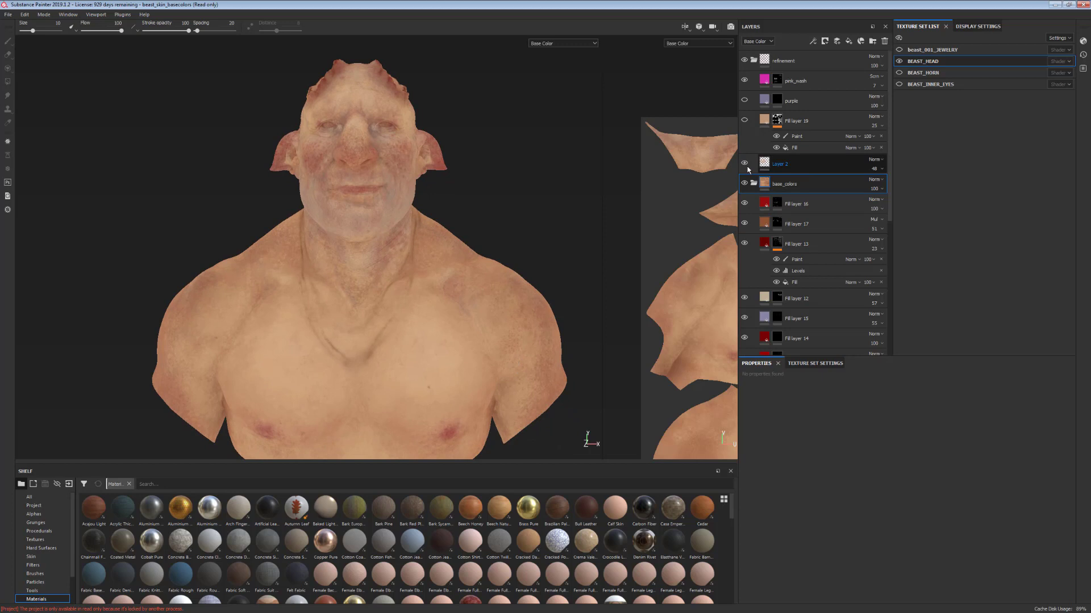
- Compare the skin with and without Layer 2 by toggling its visibility, and leave the layer hidden
click(747, 169)
click(744, 164)
click(744, 164)
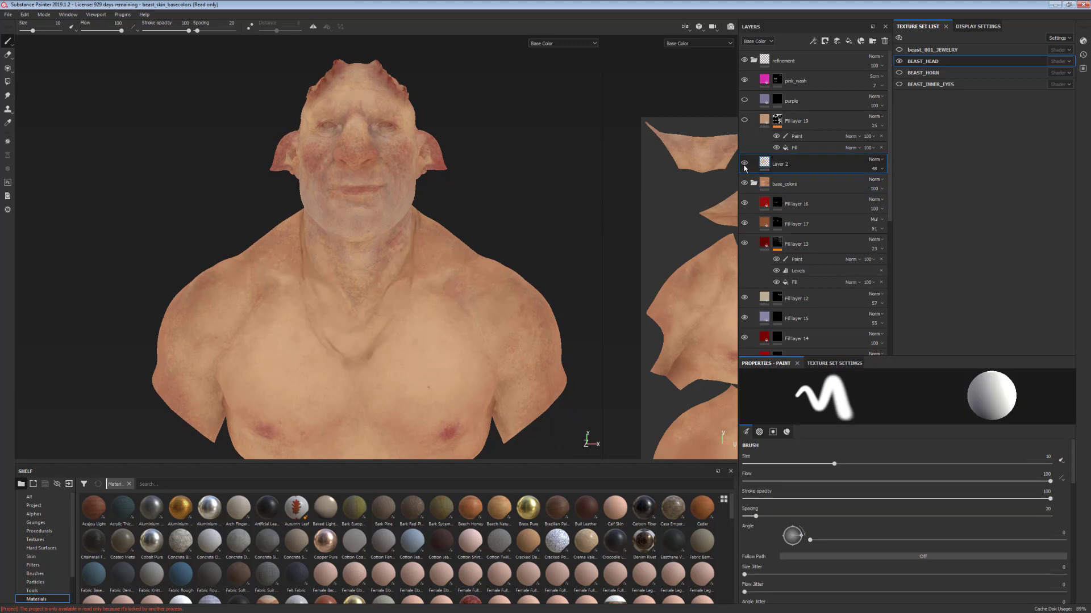
click(744, 164)
click(744, 164)
click(744, 164)
click(744, 165)
click(744, 164)
click(744, 164)
click(744, 164)
- Add a new paint layer directly above the base_colors group and turn on symmetry for painting
click(817, 183)
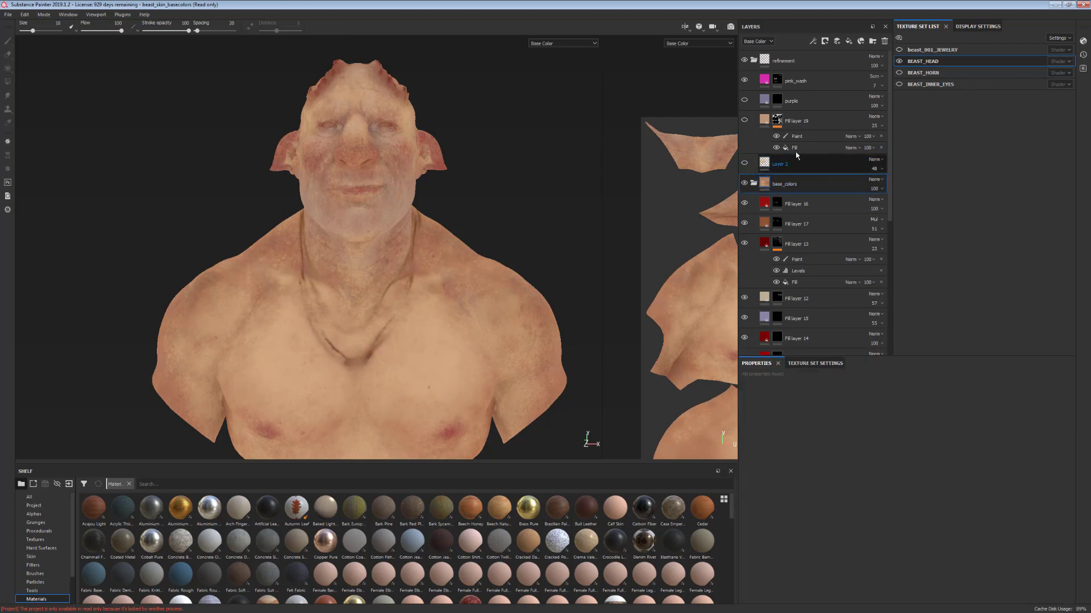
click(837, 44)
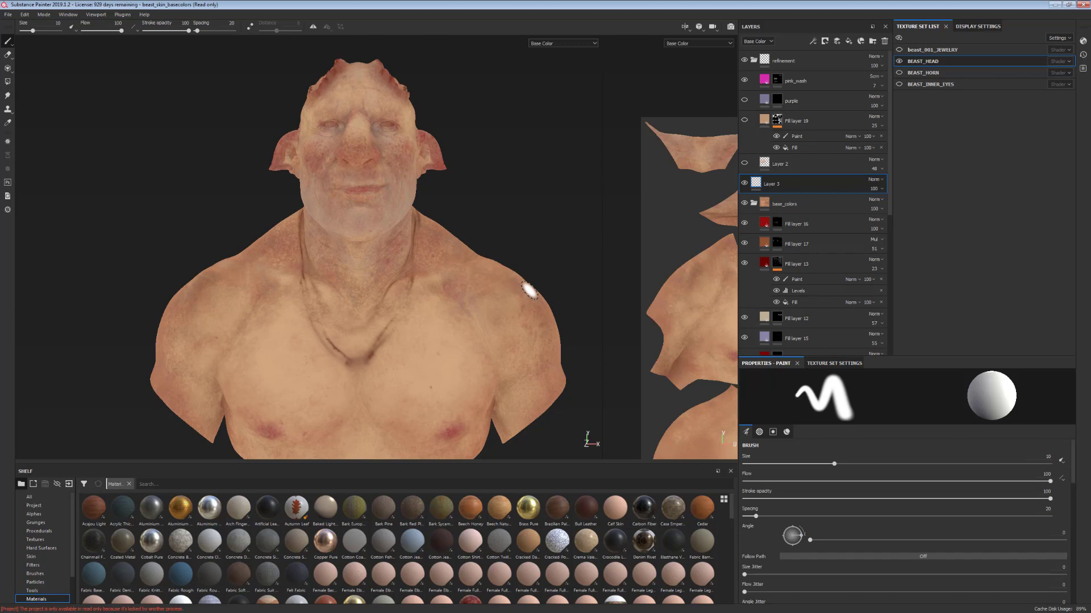
alt+middle_drag(530, 292, 523, 310)
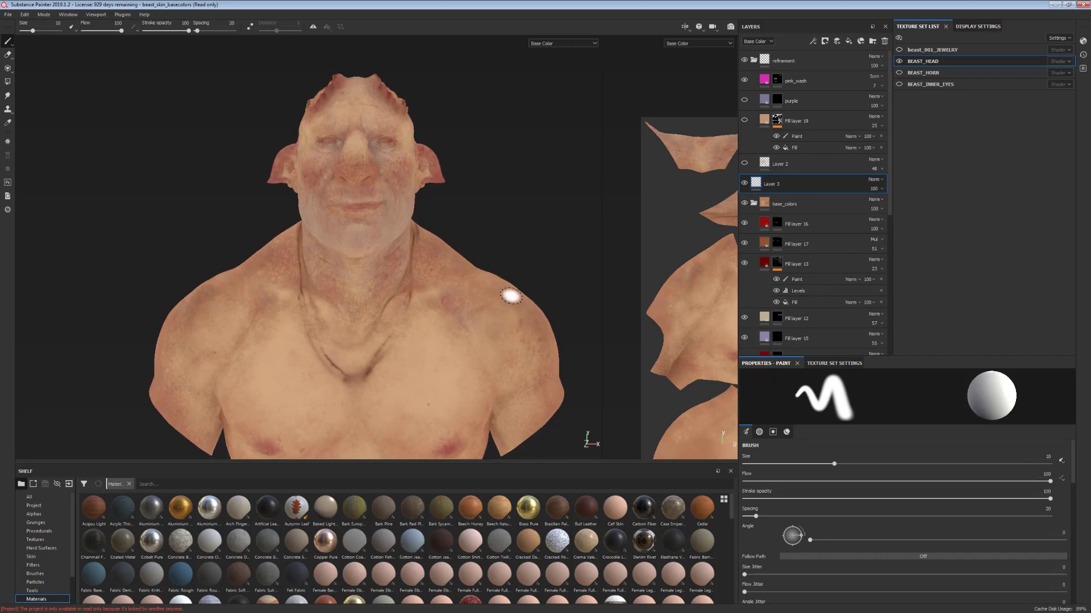
click(313, 27)
scroll(429, 322, up, 4)
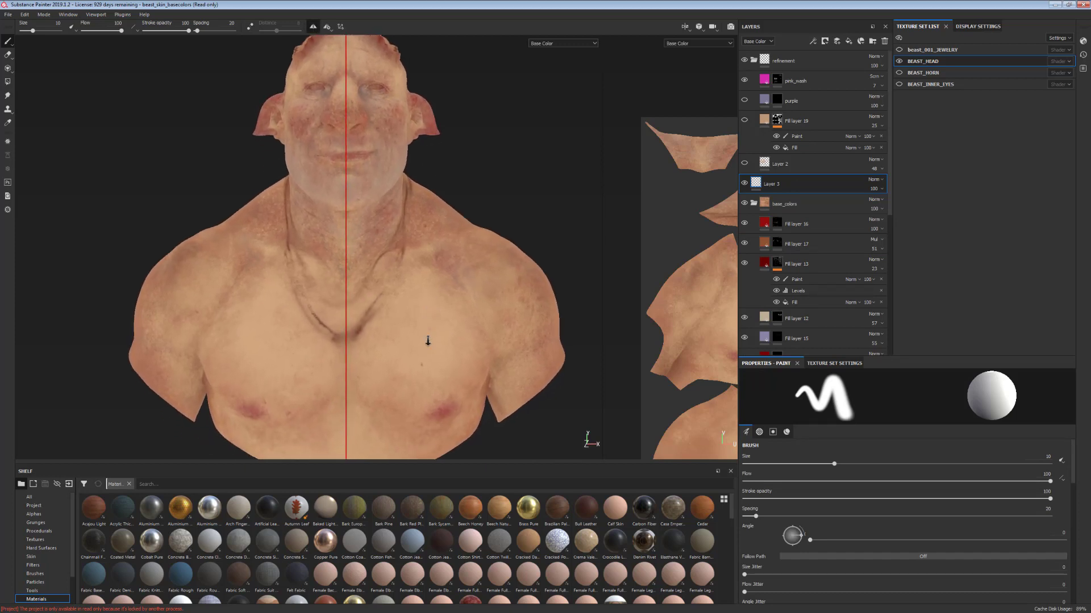
alt+middle_drag(421, 308, 428, 317)
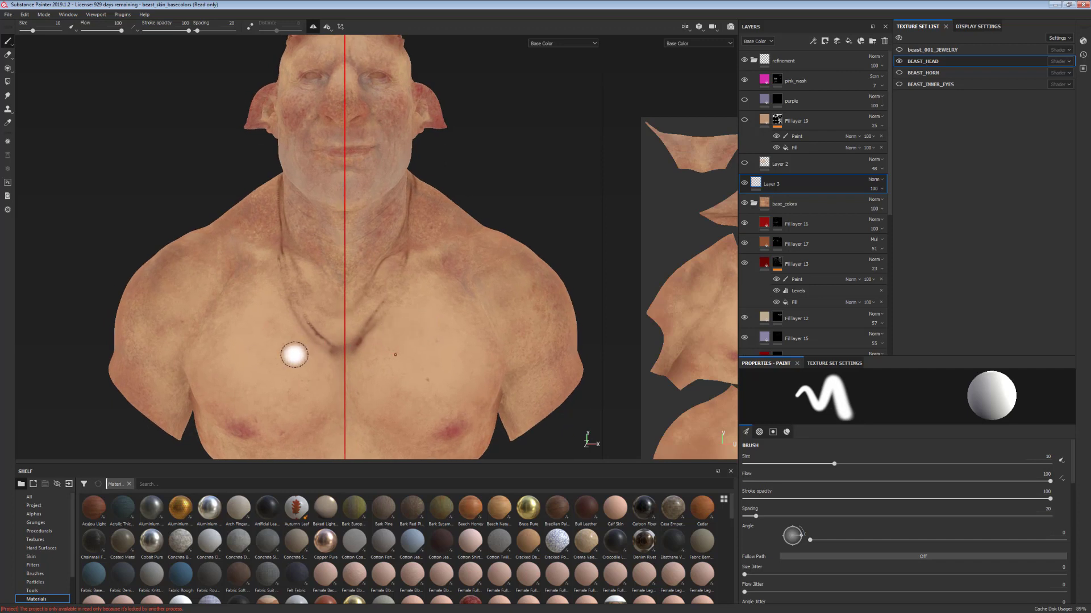
- Load the Fur Soft Wide brush and set its stroke opacity to 49
click(35, 574)
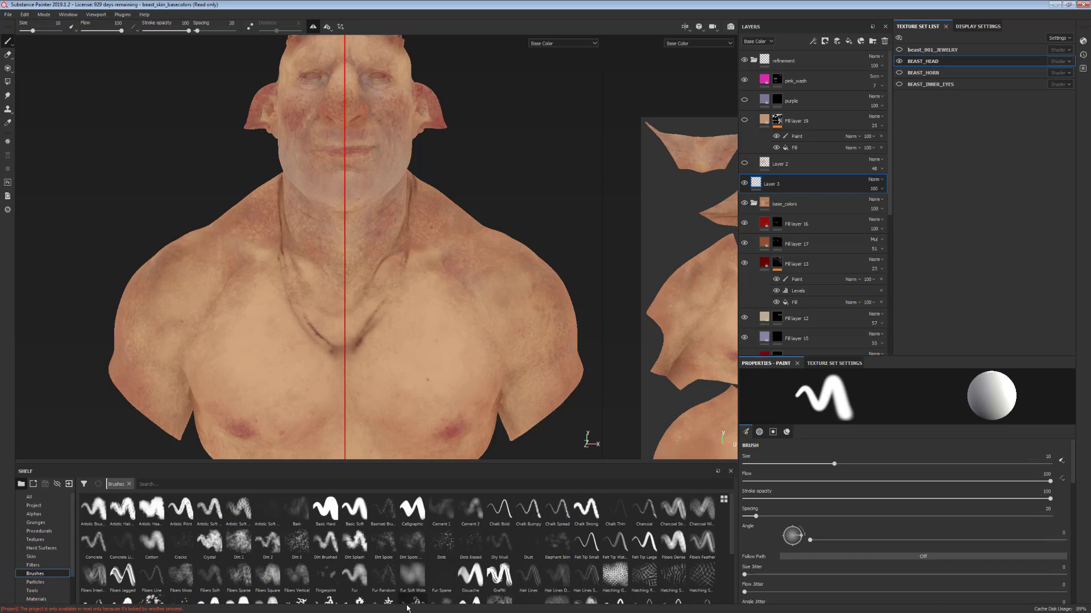
click(411, 582)
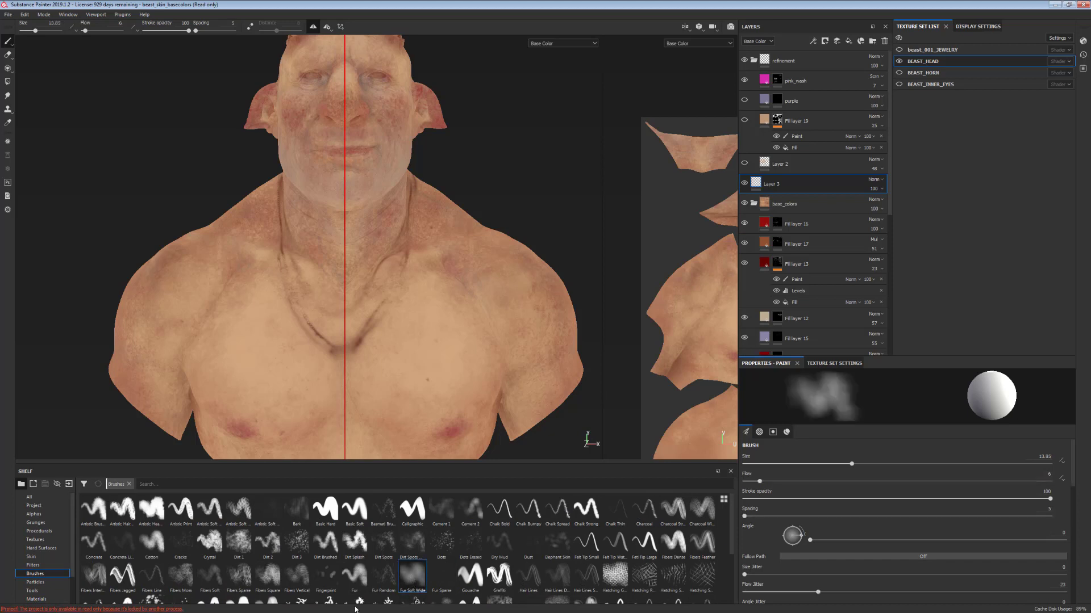
alt+drag(411, 352, 411, 341)
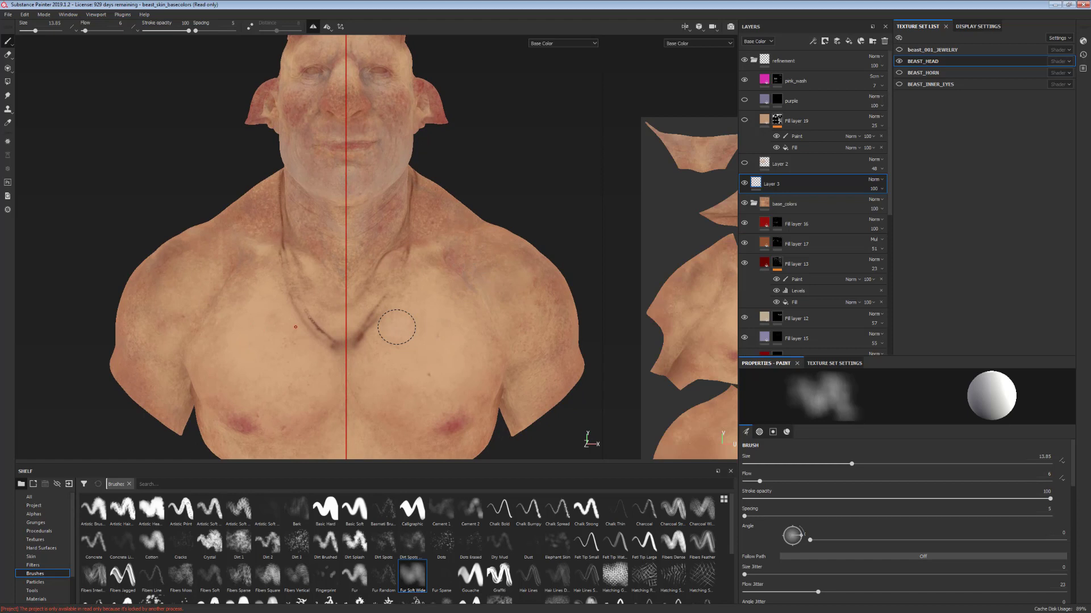
scroll(430, 319, up, 2)
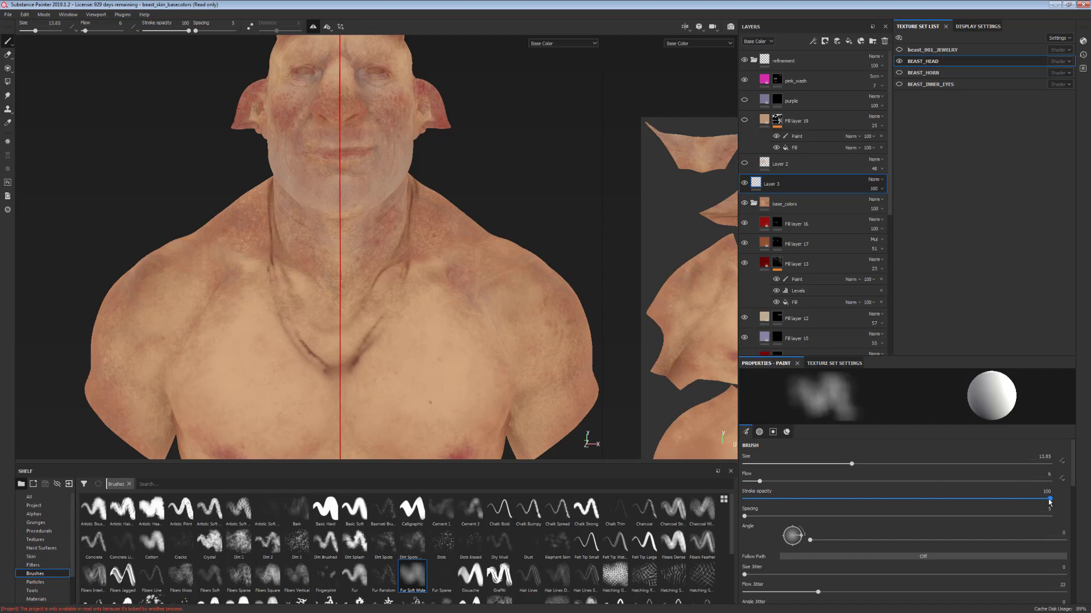
drag(1043, 504, 886, 503)
alt+middle_drag(455, 333, 462, 345)
- Sample a reddish and then a light skin tone from the upper chest and blend the purplish patches below the collarbones
key(p)
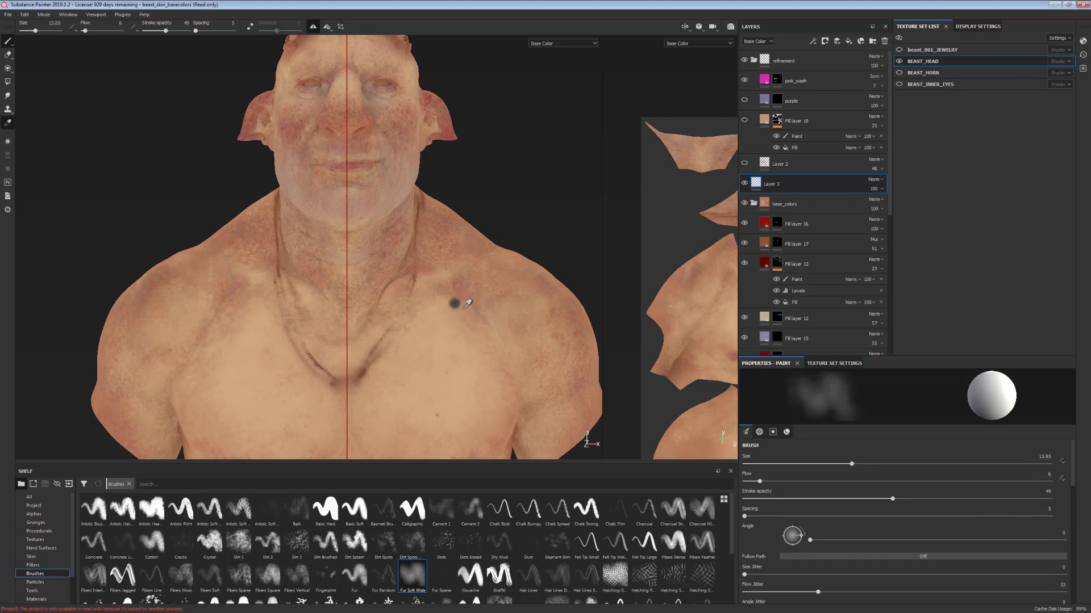
click(461, 285)
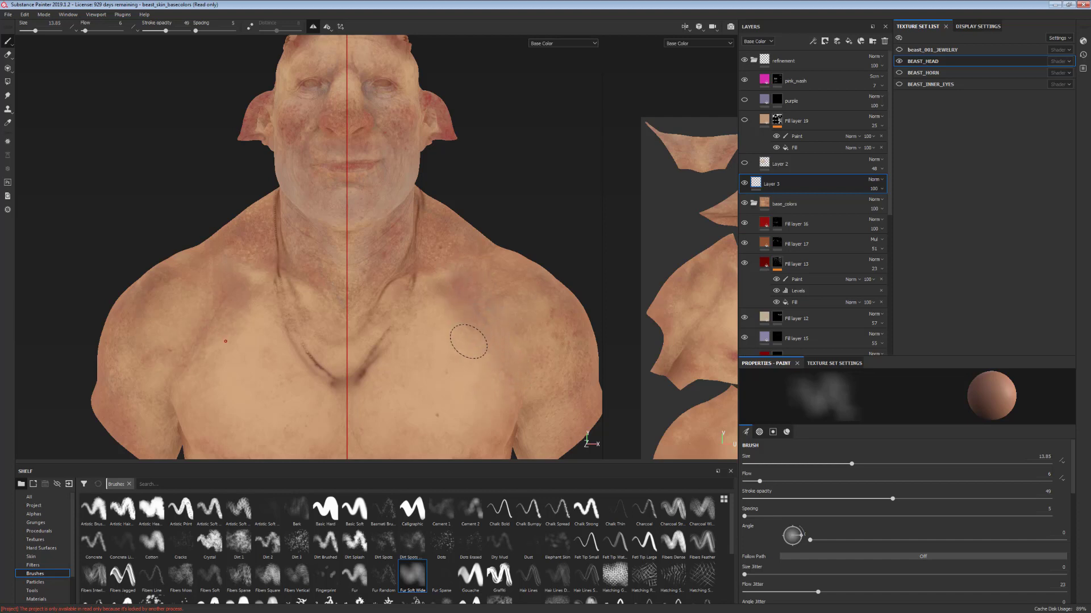
key(p)
click(446, 339)
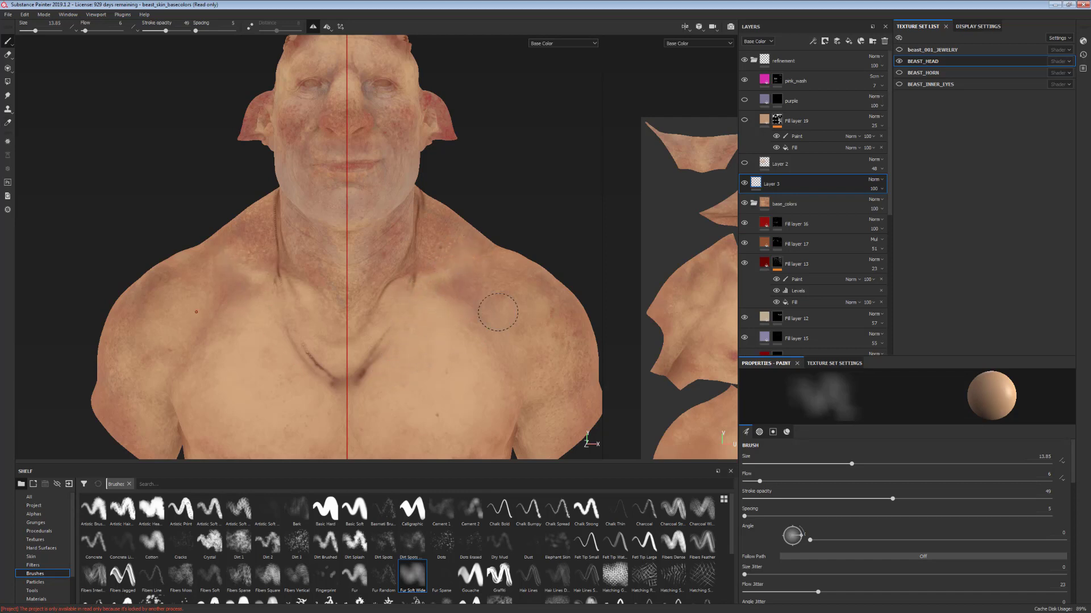
- Set the stroke opacity to 32 and softly blend the light skin tone over the chest
drag(892, 499, 834, 499)
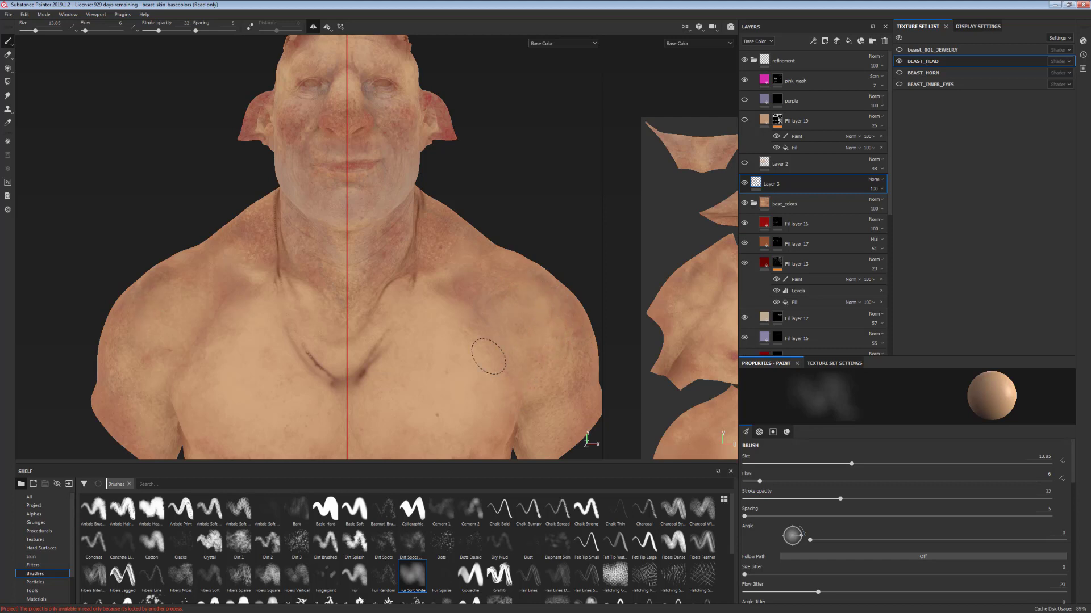
middle_drag(477, 397, 475, 256)
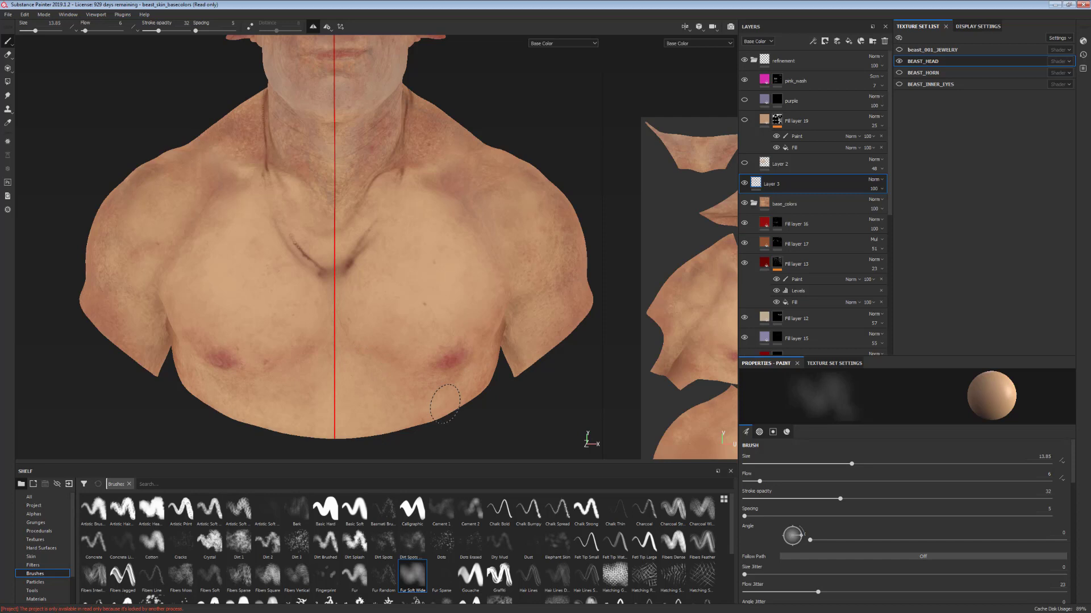
middle_drag(468, 329, 494, 358)
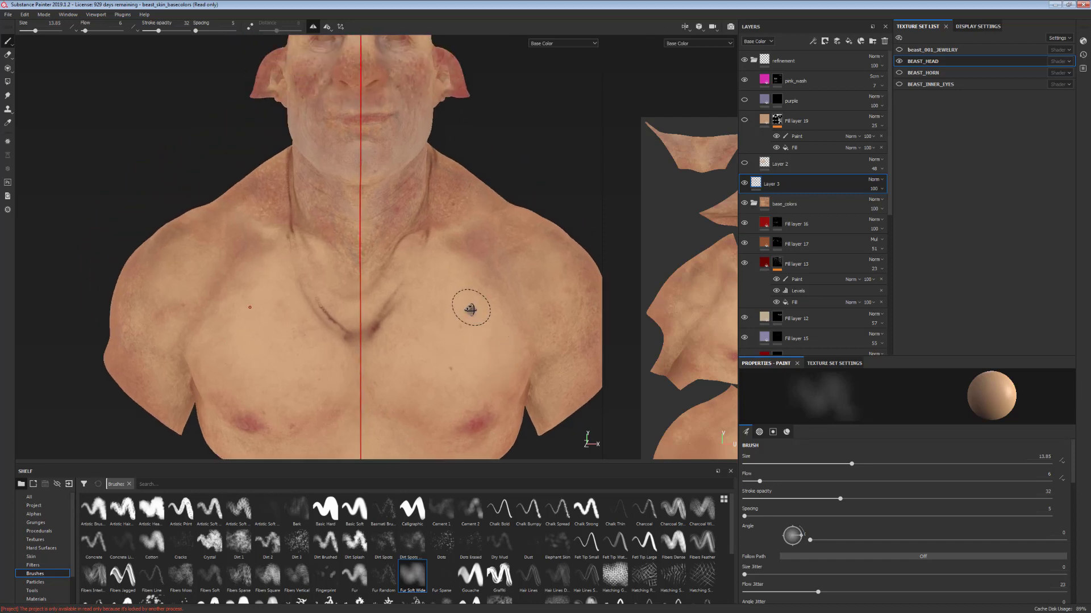
alt+middle_drag(471, 309, 460, 355)
alt+right_drag(460, 355, 459, 294)
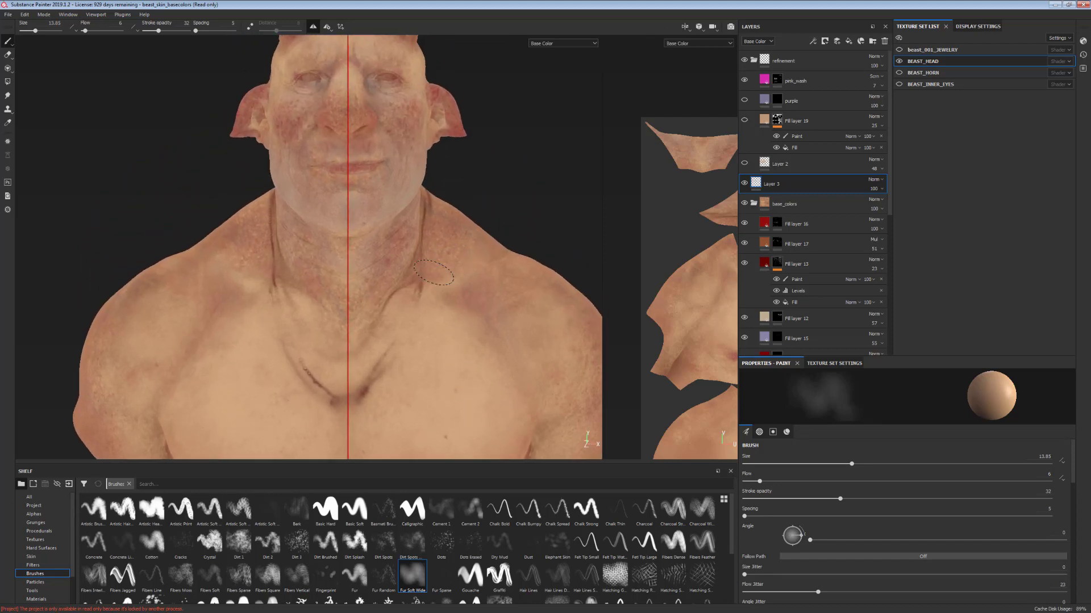
- Paint the light skin tone over the dark V-shaped crease at the base of the neck to soften it
middle_drag(443, 335, 480, 338)
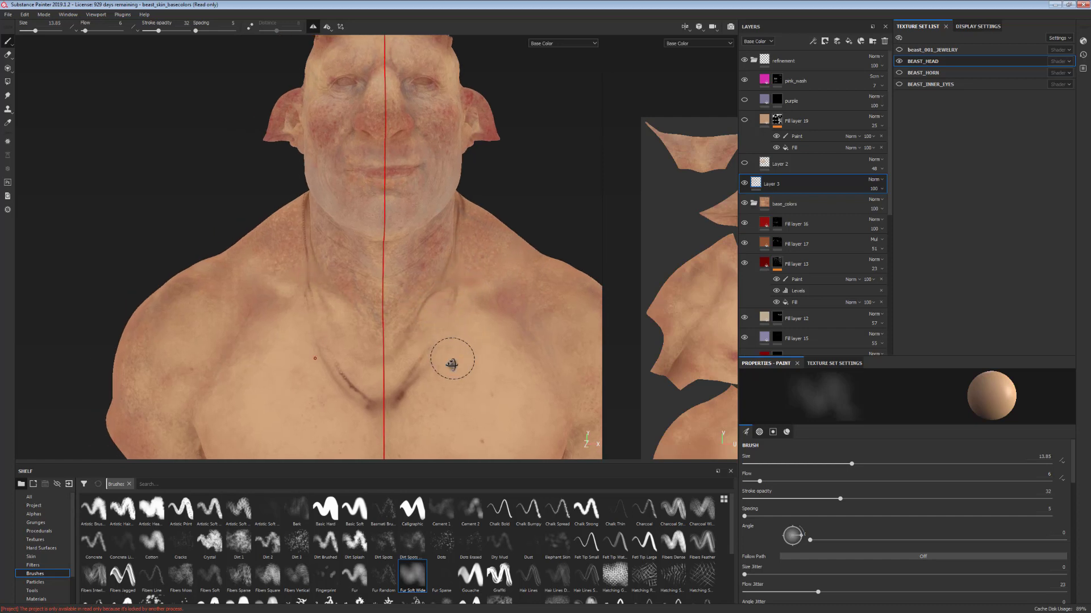
alt+drag(453, 365, 453, 374)
mouse_move(403, 399)
mouse_down()
mouse_move(405, 386)
mouse_move(365, 398)
mouse_up()
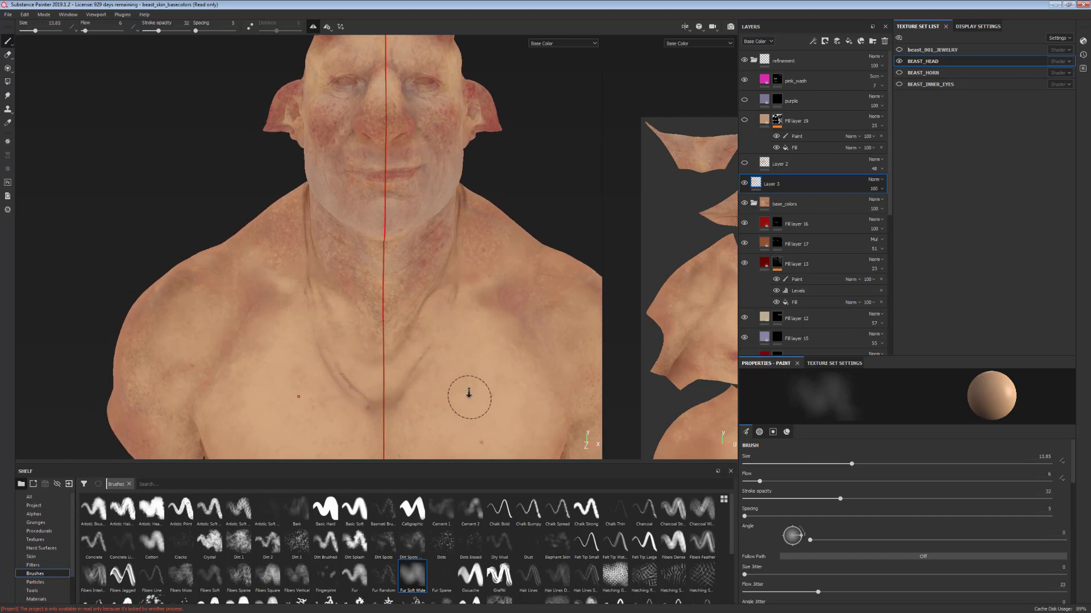
- Sample a reddish skin tone from the side of the shoulder and paint over the light blotches there
mouse_move(460, 394)
alt+mouse_down()
mouse_move(445, 356)
mouse_move(434, 389)
mouse_move(387, 386)
mouse_move(514, 264)
mouse_move(417, 206)
mouse_move(386, 166)
alt+mouse_up()
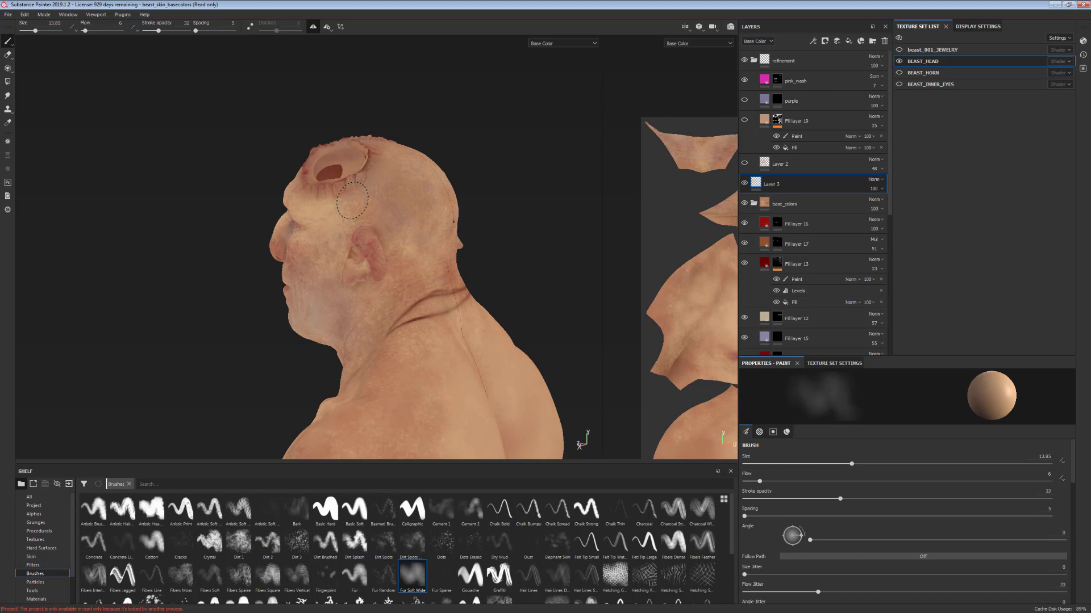
alt+drag(444, 347, 391, 311)
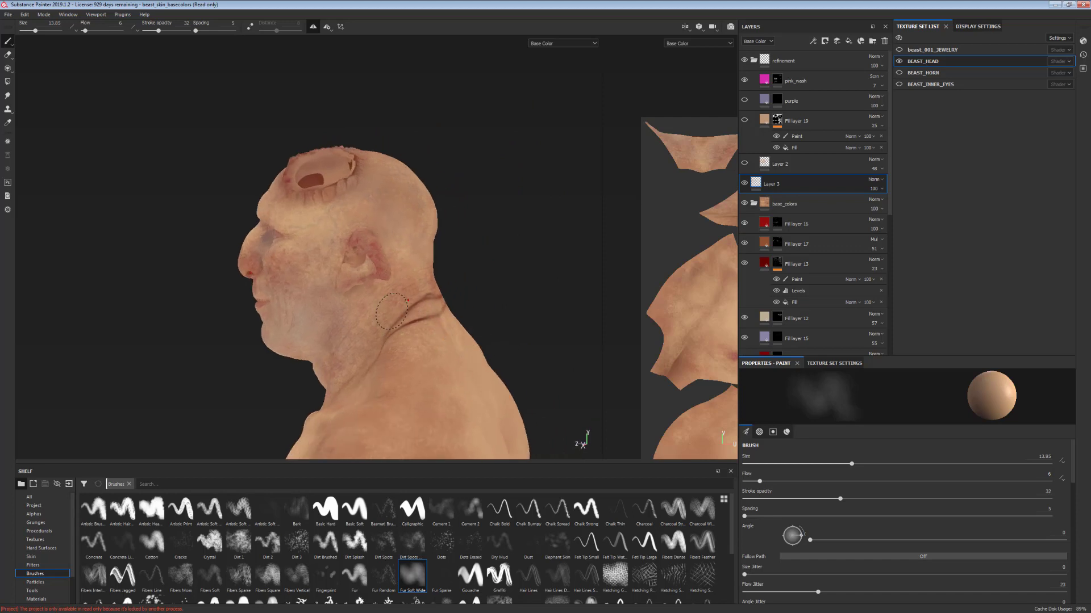
alt+middle_drag(425, 396, 416, 295)
alt+drag(416, 294, 454, 318)
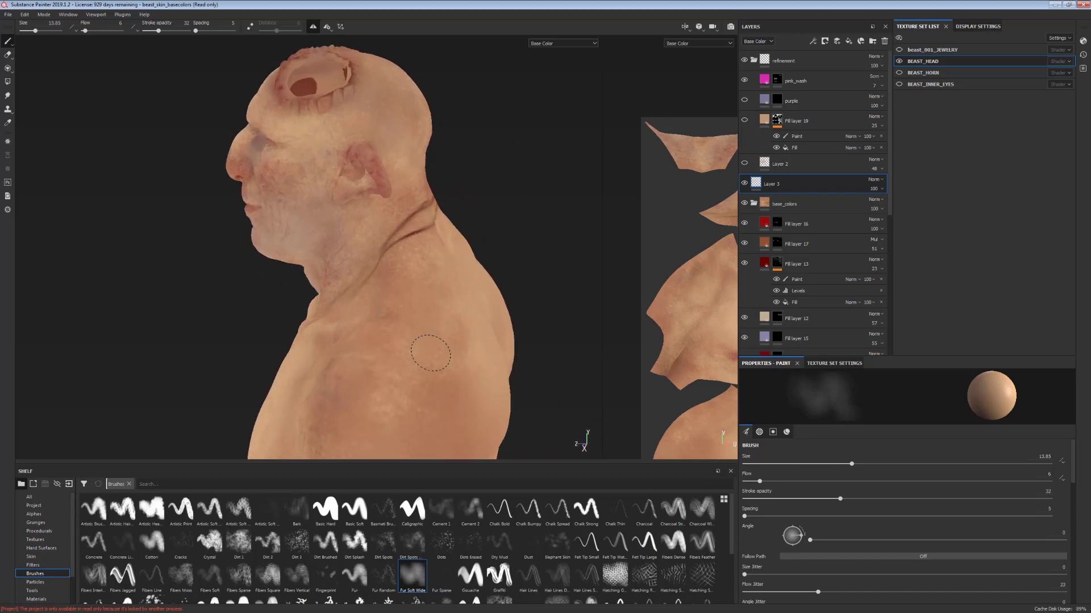
alt+middle_drag(453, 361, 459, 271)
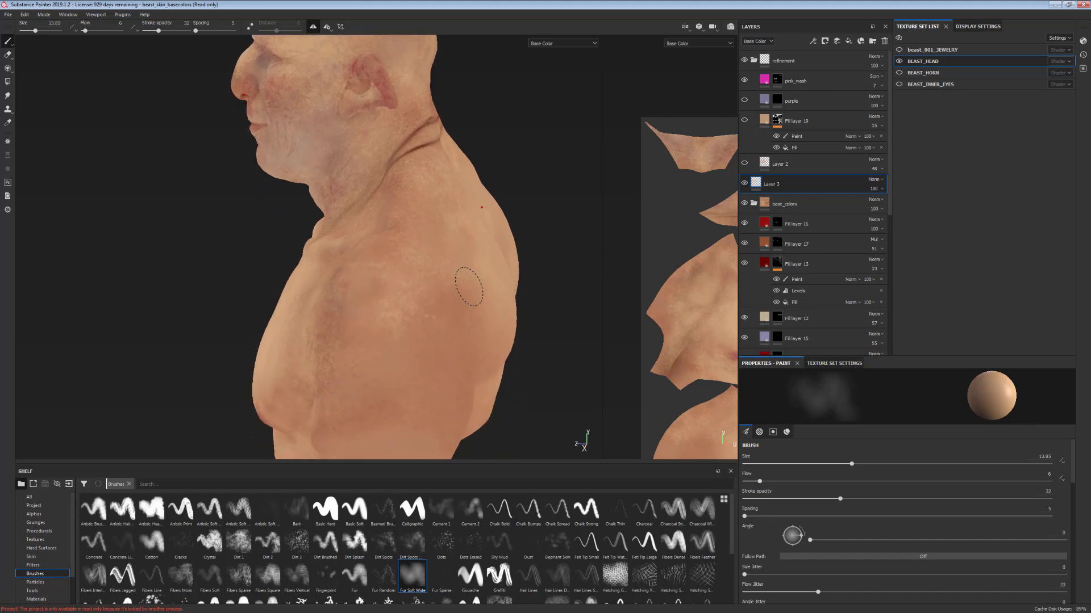
click(435, 337)
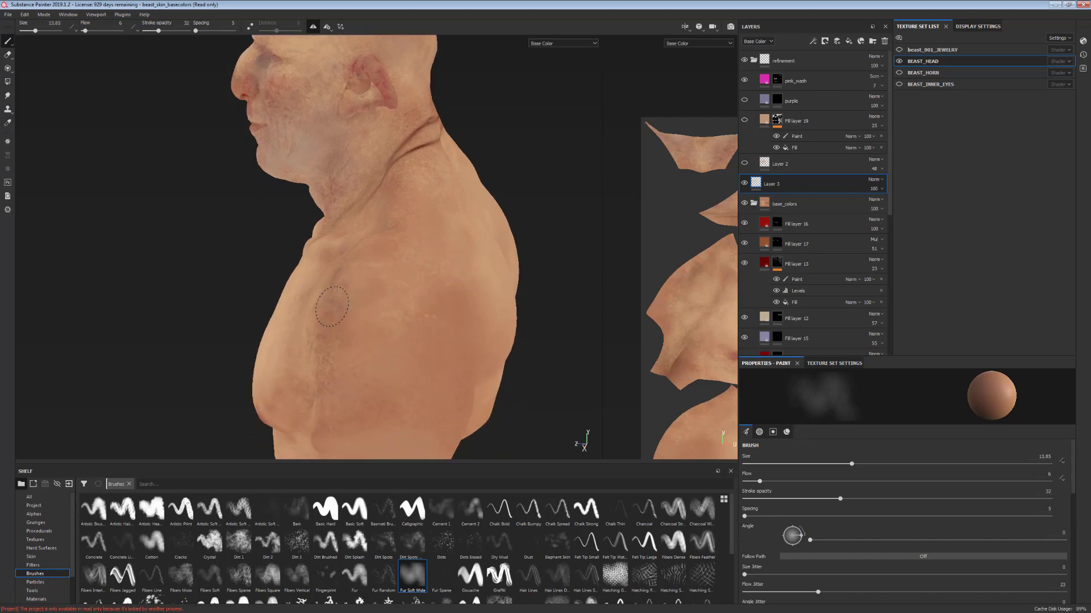
- Sample the light skin tone from the chest and blend it over the blotchy areas of the shoulders and upper arms
alt+drag(412, 366, 475, 332)
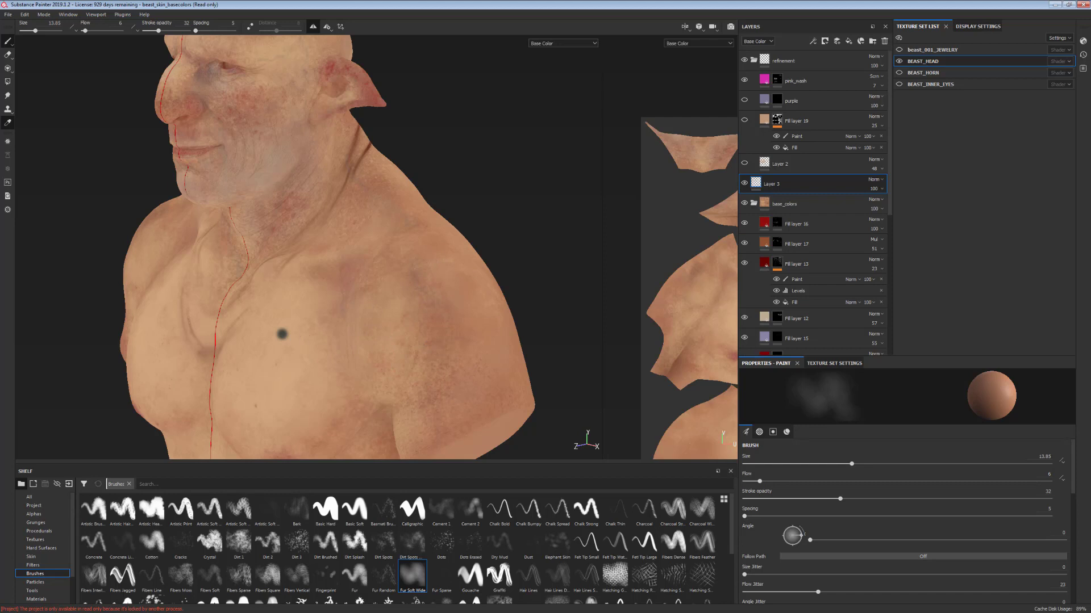
click(281, 334)
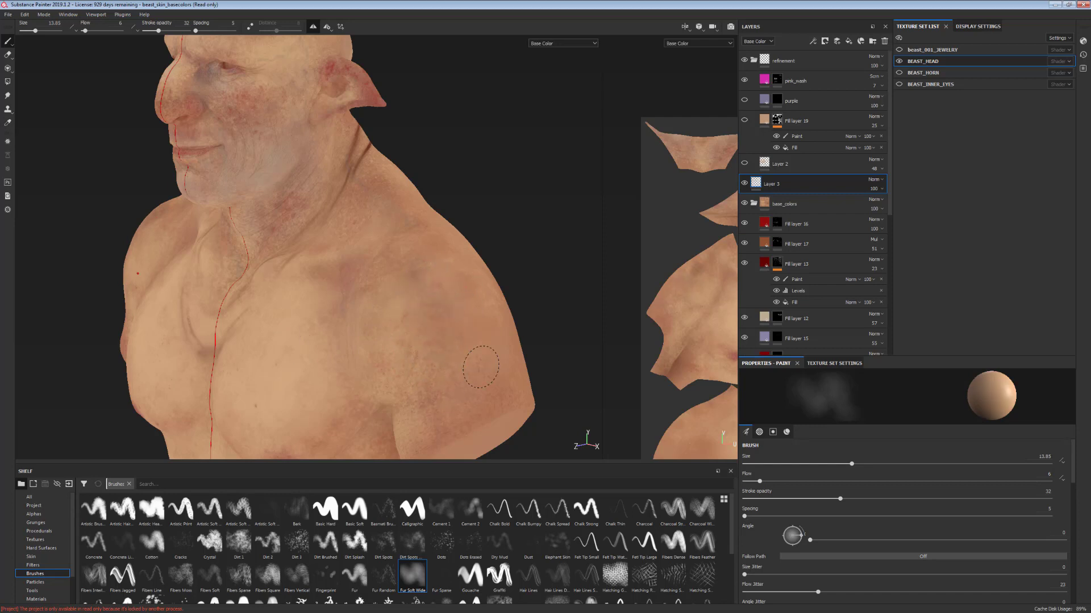
alt+drag(508, 398, 429, 287)
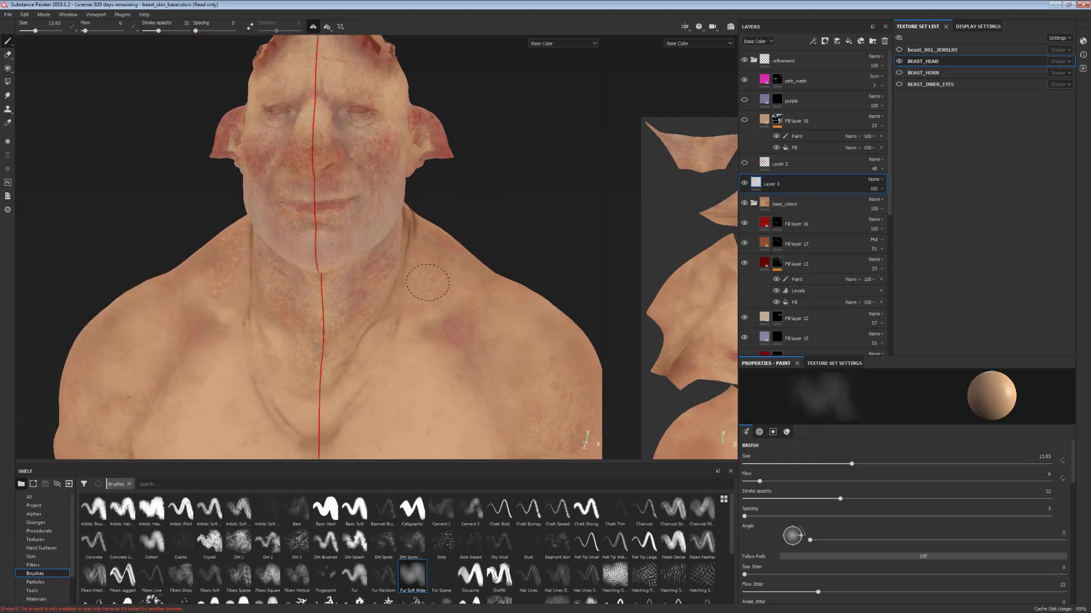
alt+middle_drag(507, 349, 612, 289)
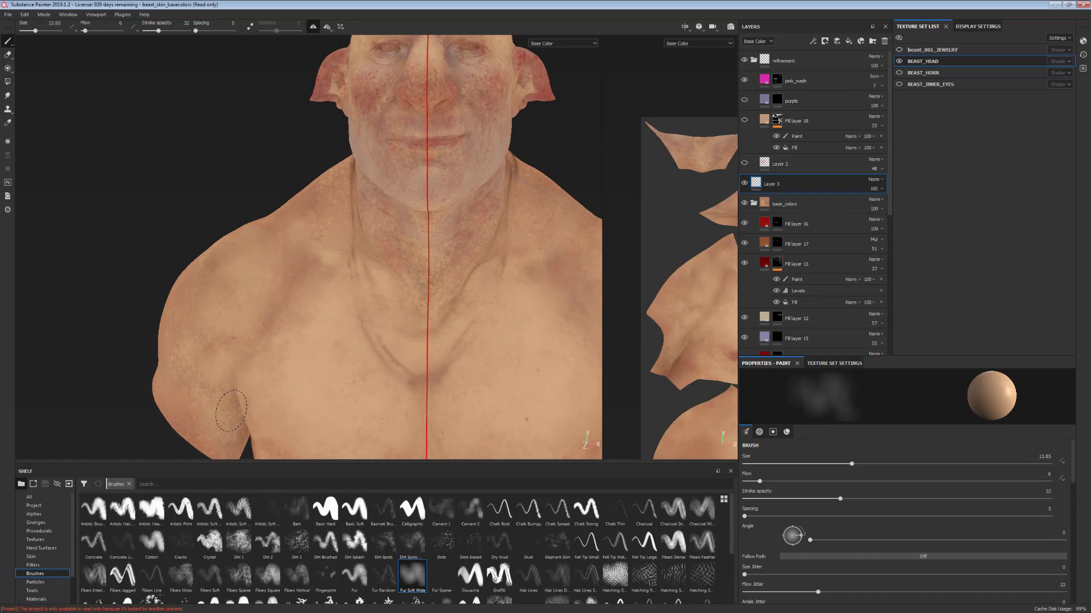
alt+middle_drag(511, 329, 452, 314)
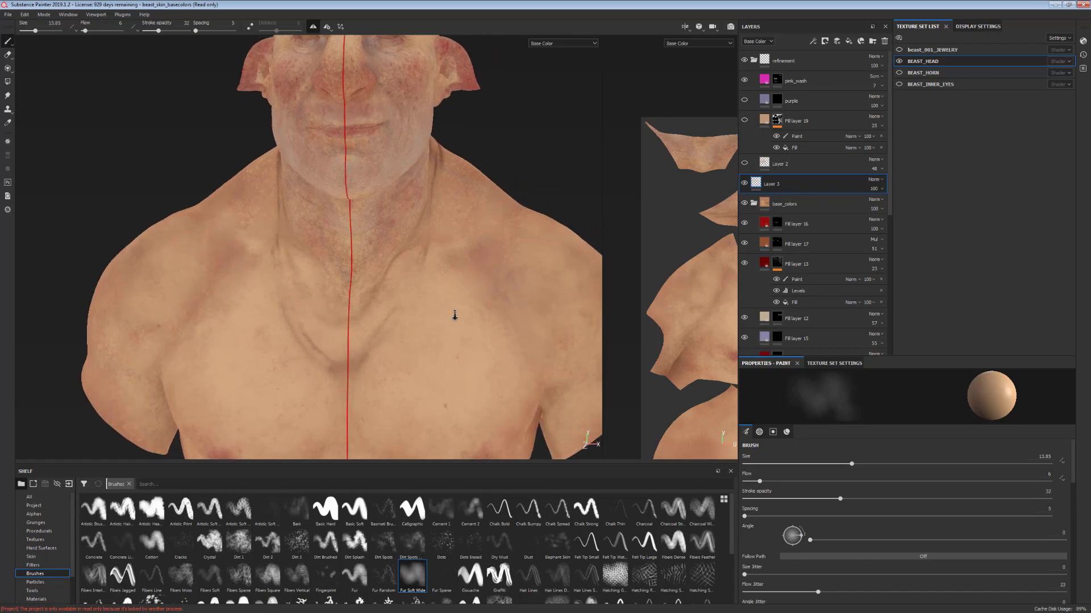
alt+right_drag(452, 314, 448, 195)
alt+drag(449, 195, 427, 159)
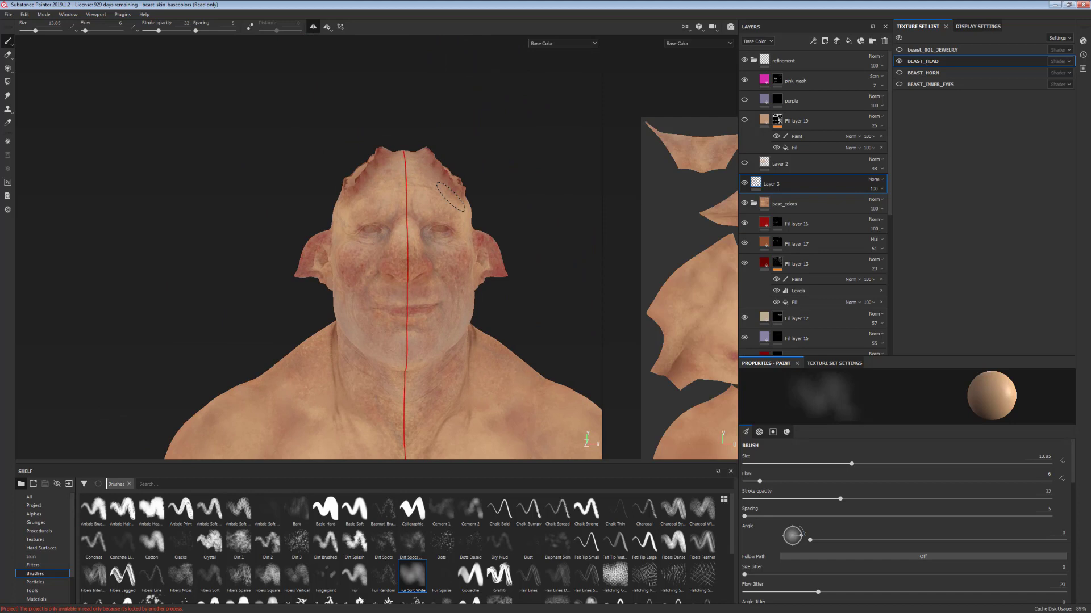
mouse_move(451, 196)
alt+mouse_down()
mouse_move(507, 297)
mouse_move(435, 248)
alt+mouse_up()
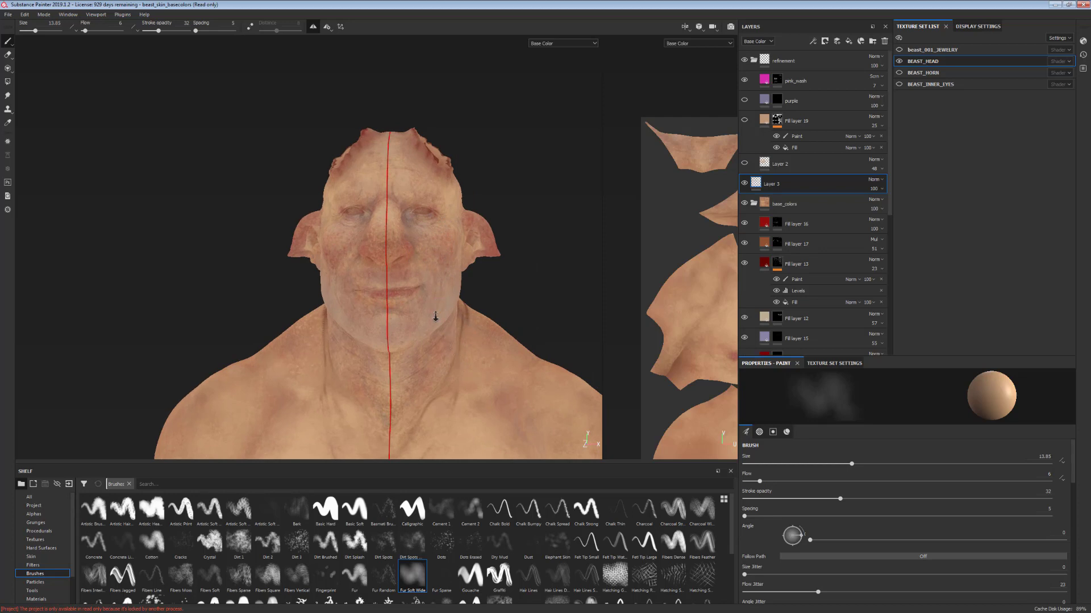
- Examine the painted skin from several angles, from the face and neck down to the shoulders and chest
alt+drag(423, 267, 476, 241)
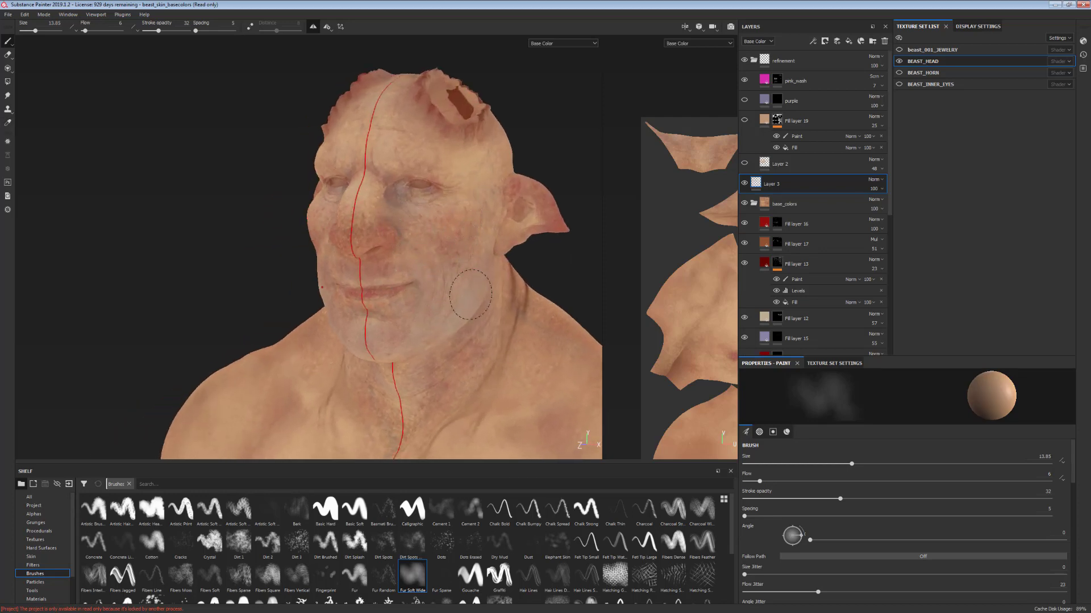
alt+drag(470, 294, 477, 238)
alt+right_drag(484, 300, 463, 287)
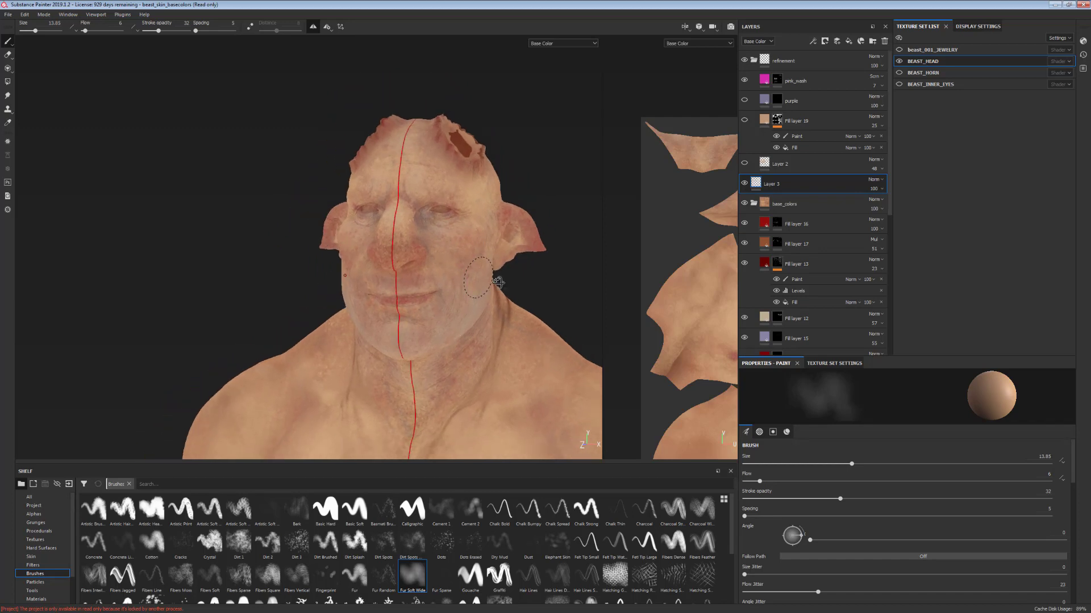
alt+drag(463, 287, 494, 295)
alt+middle_drag(471, 341, 474, 301)
alt+right_drag(482, 335, 463, 318)
alt+drag(480, 301, 475, 280)
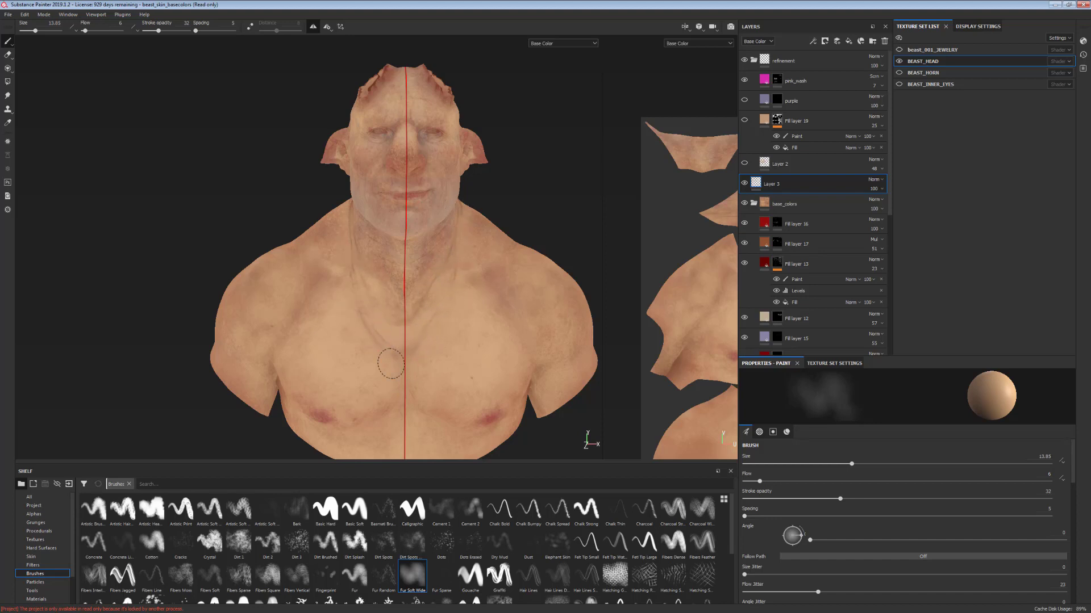
- Toggle the visibility of Layer 3 to compare the bust with and without the hand-painted skin tones
alt+drag(543, 360, 519, 352)
click(744, 183)
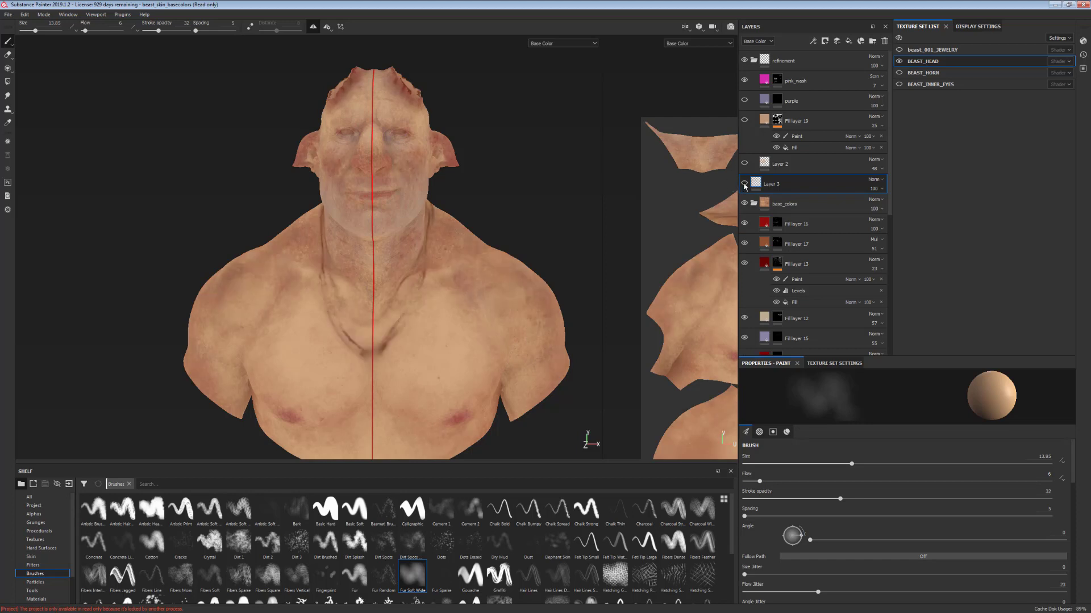
click(744, 184)
click(744, 183)
click(744, 184)
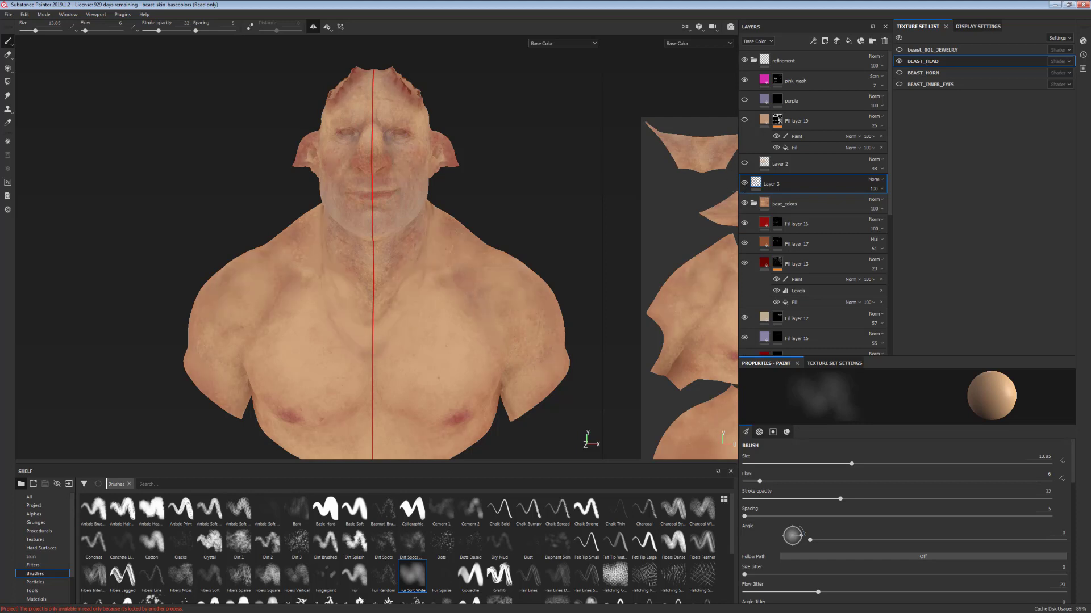
- Make the tan fill layer directly below the purple layer visible and check its effect on the face and shoulders
alt+drag(528, 309, 507, 305)
alt+drag(507, 343, 499, 346)
alt+middle_drag(499, 345, 516, 359)
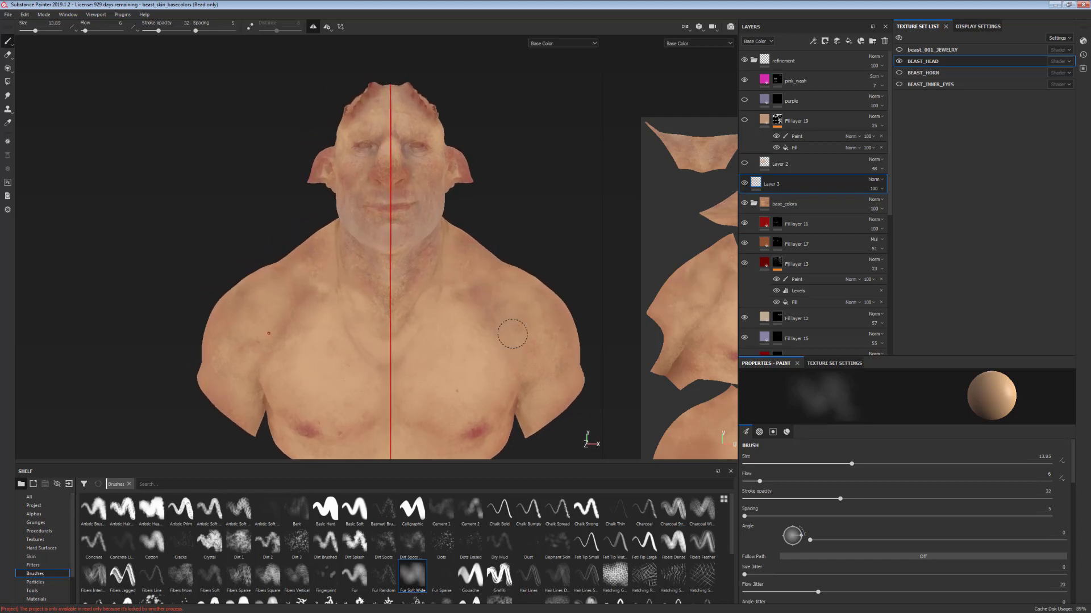
alt+right_drag(512, 336, 532, 372)
alt+drag(532, 374, 504, 372)
alt+middle_drag(492, 319, 496, 335)
alt+right_drag(497, 336, 502, 358)
alt+middle_drag(491, 309, 495, 329)
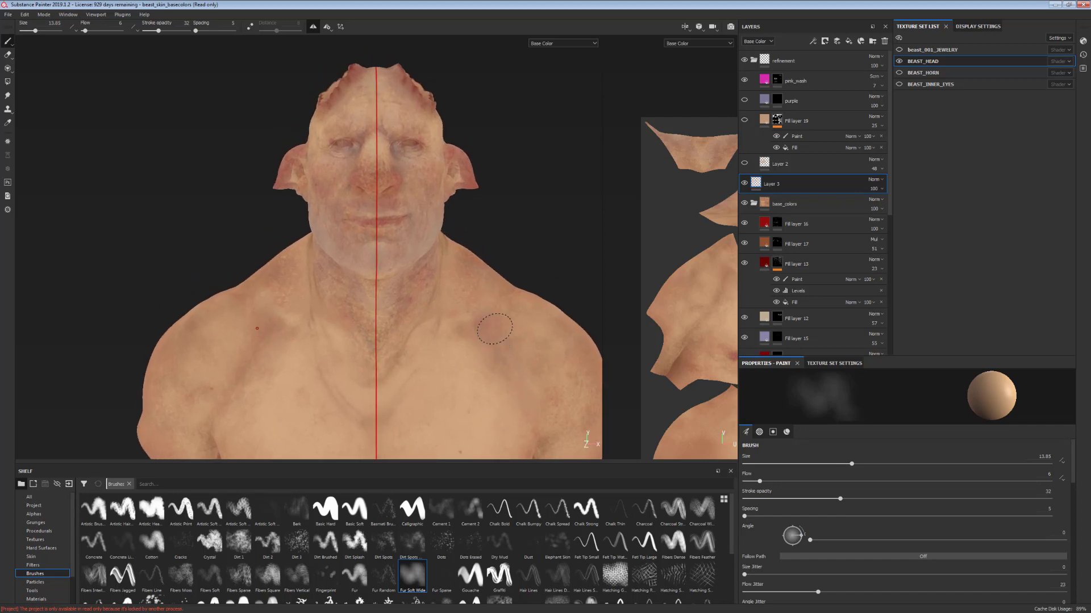
click(744, 120)
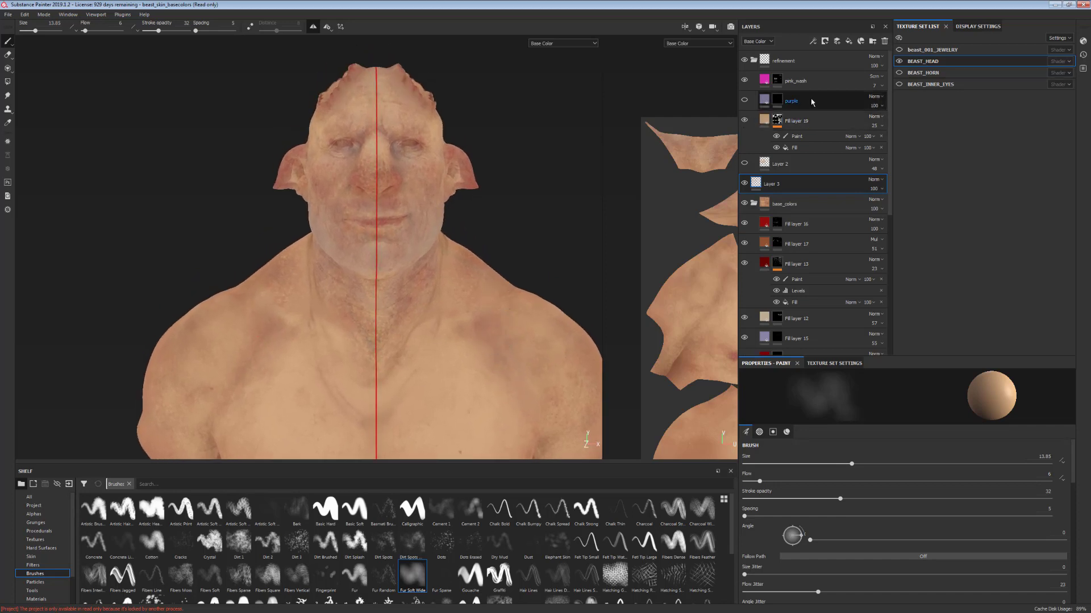
click(745, 123)
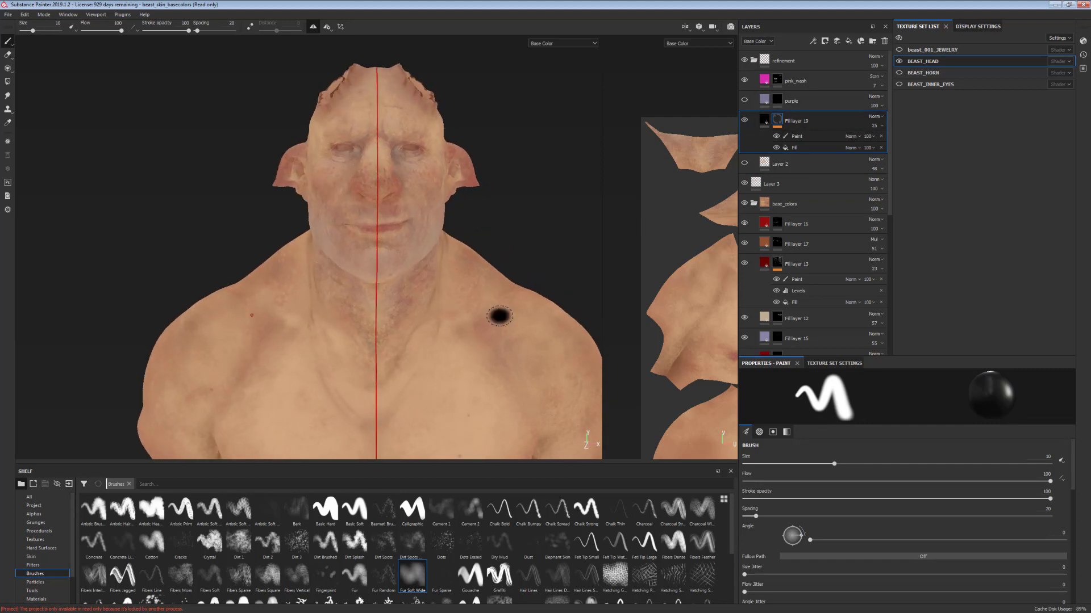
- Select and show the purple layer, checking its tint on the face, neck and shoulders
click(756, 103)
click(744, 100)
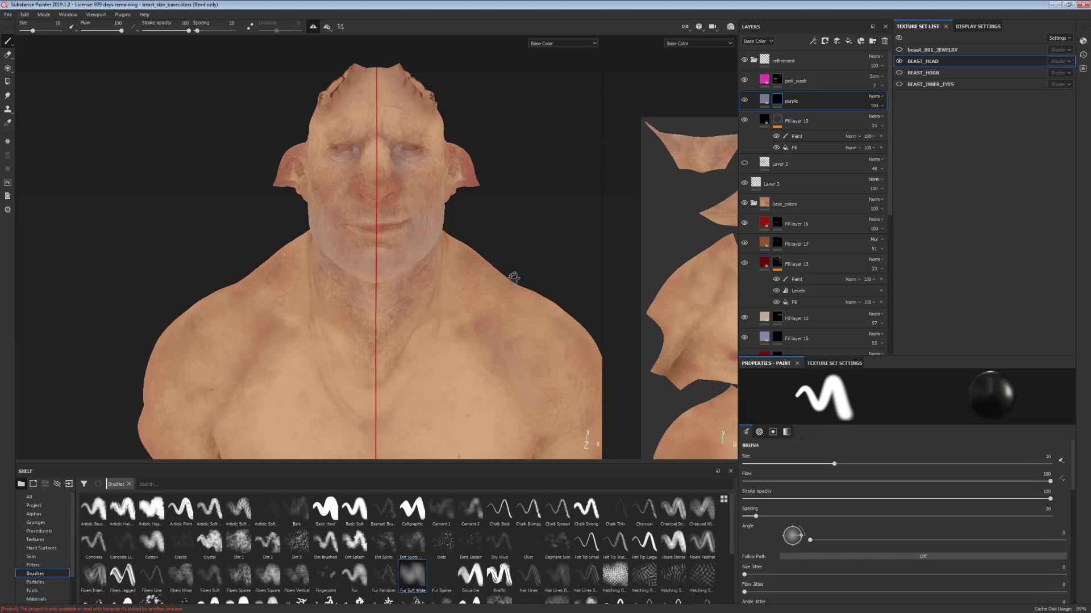
scroll(497, 318, up, 5)
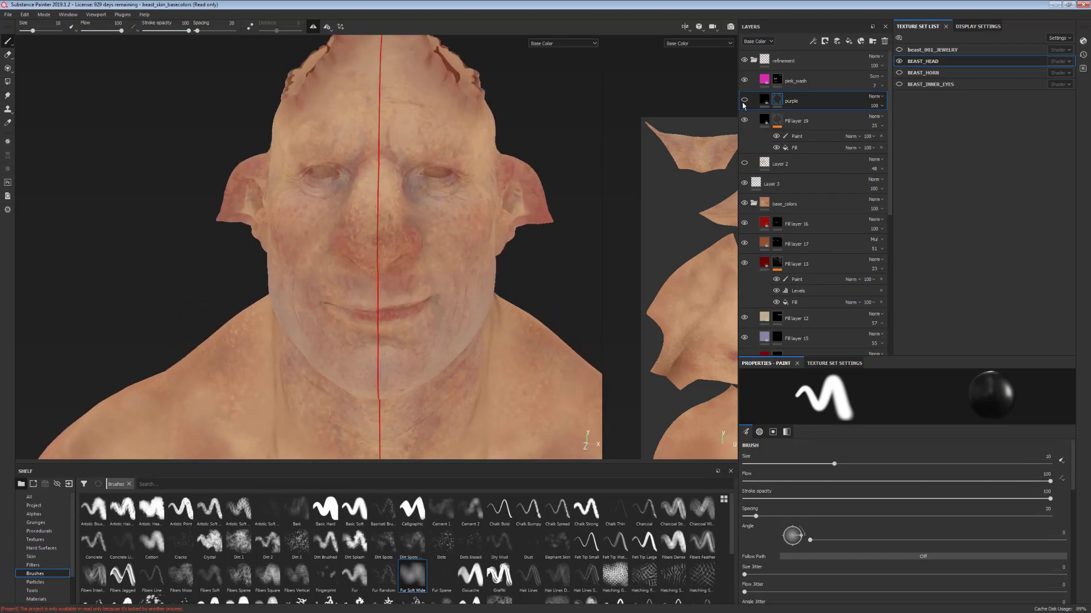
mouse_move(506, 353)
alt+mouse_down()
mouse_move(389, 319)
mouse_move(506, 295)
mouse_move(530, 295)
mouse_move(550, 312)
mouse_move(532, 314)
alt+mouse_up()
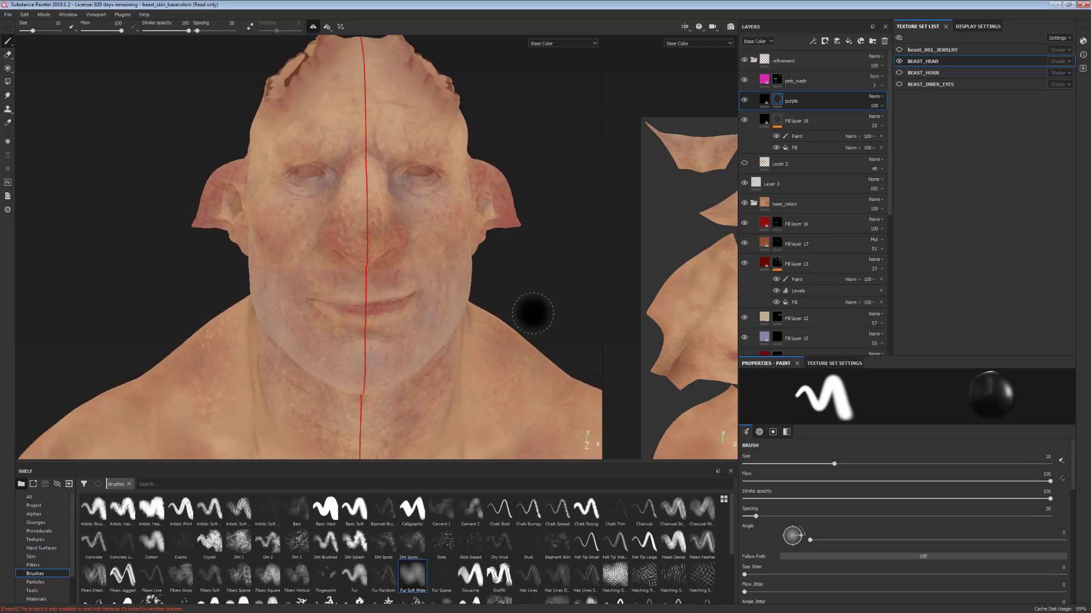
alt+middle_drag(482, 452, 479, 340)
alt+right_drag(480, 341, 469, 268)
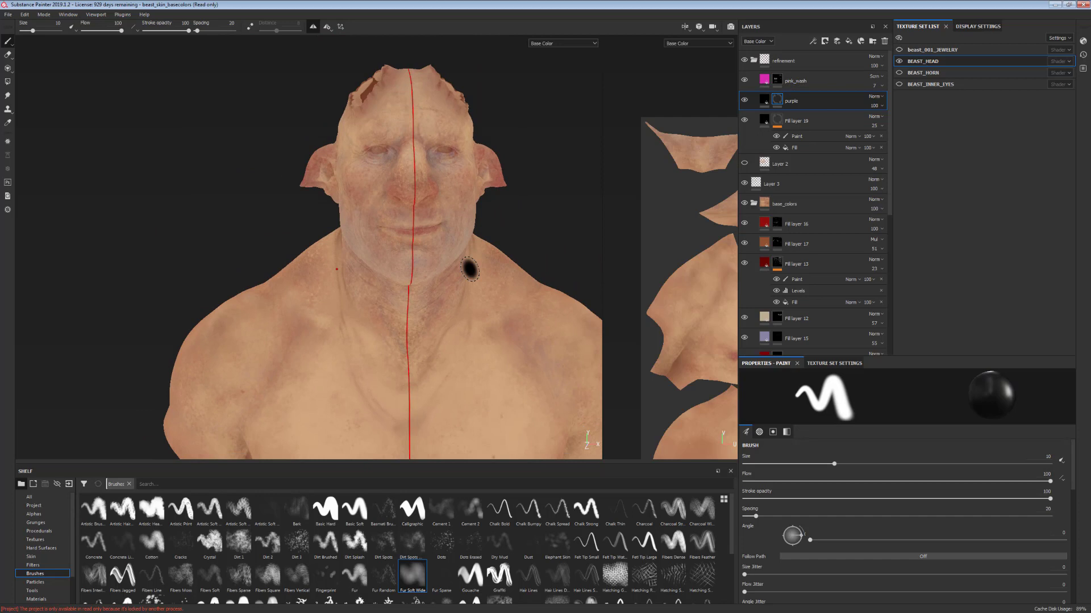
alt+middle_drag(565, 395, 507, 327)
alt+drag(506, 327, 501, 333)
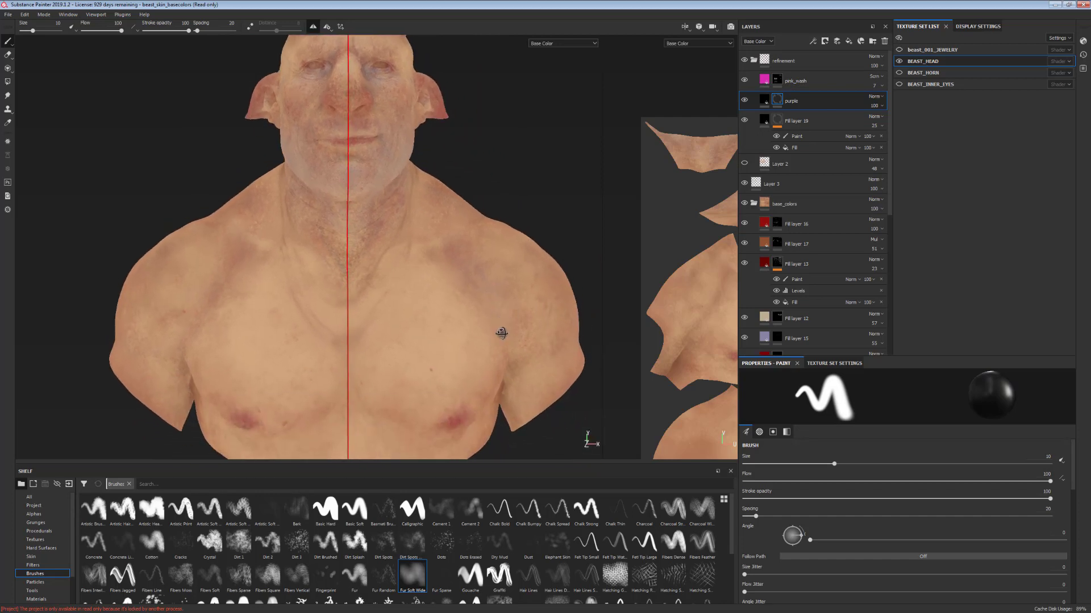
- Toggle the pink_wash layer's visibility to compare its effect on the face and chest
click(744, 81)
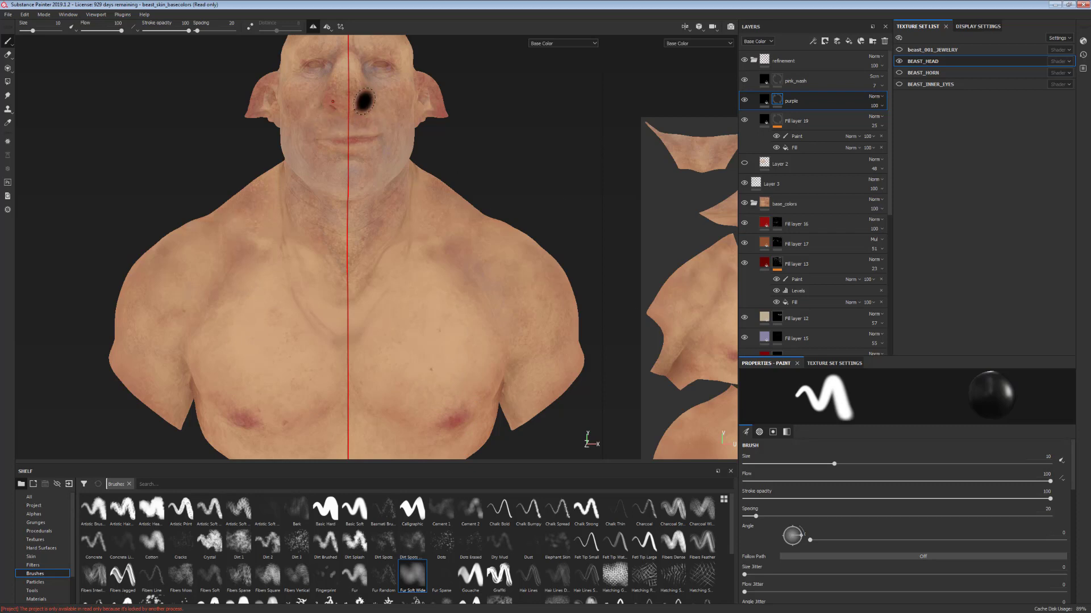
alt+drag(518, 174, 509, 180)
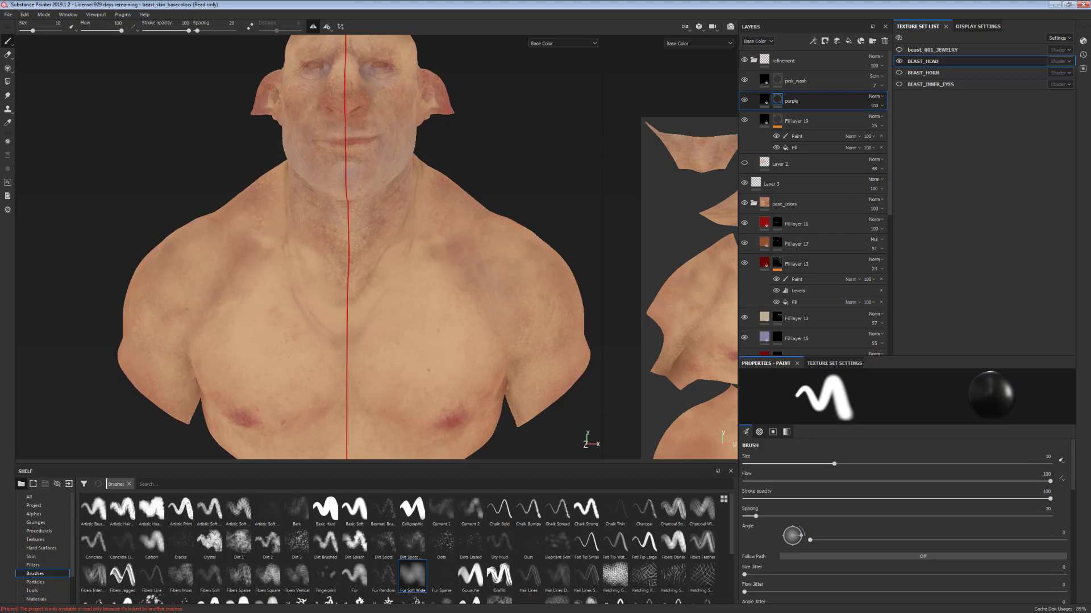
click(745, 81)
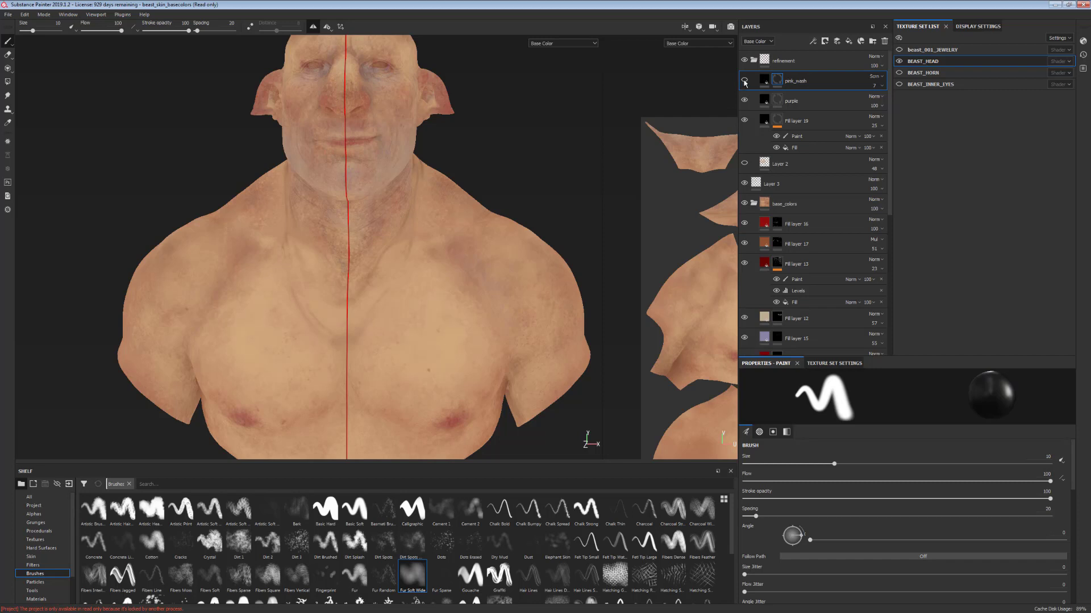
click(745, 81)
- Raise the pink_wash layer's opacity to 88 to reveal where it is painted, and reduce it to 6
click(879, 85)
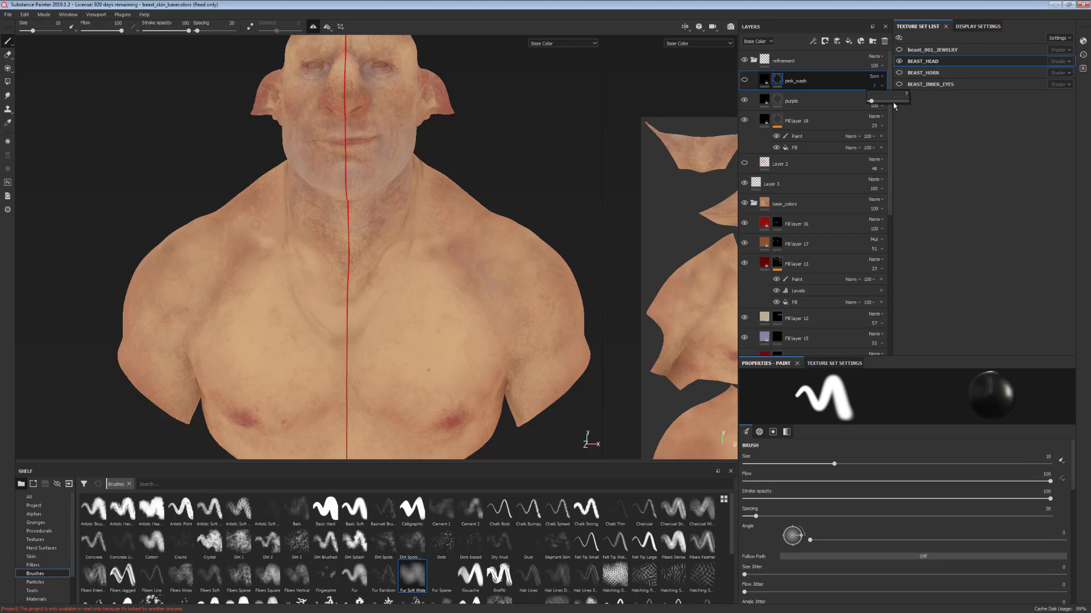
drag(891, 106, 904, 102)
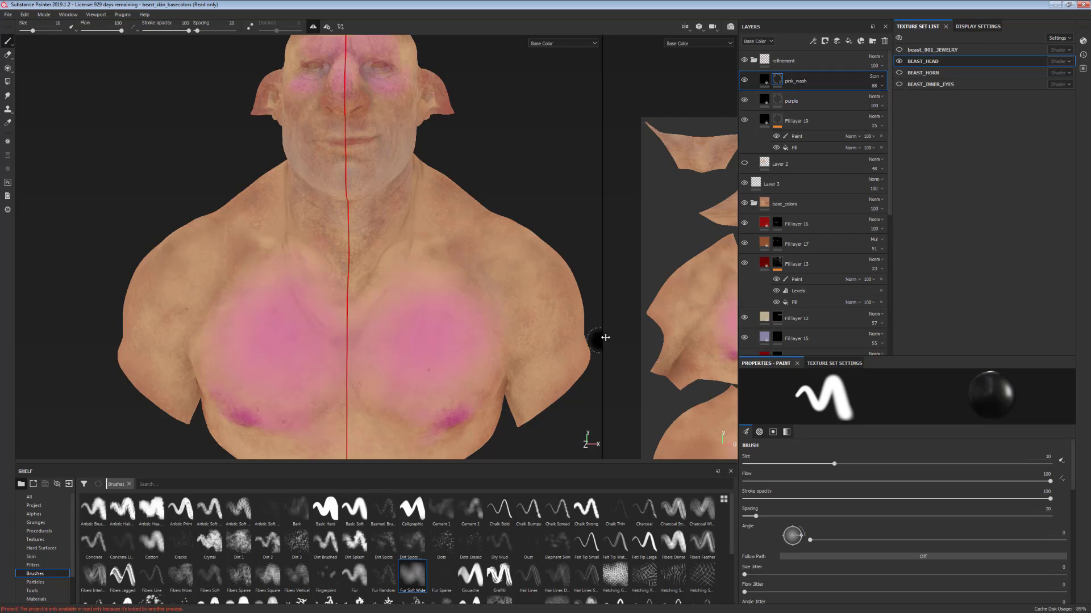
click(878, 86)
click(871, 104)
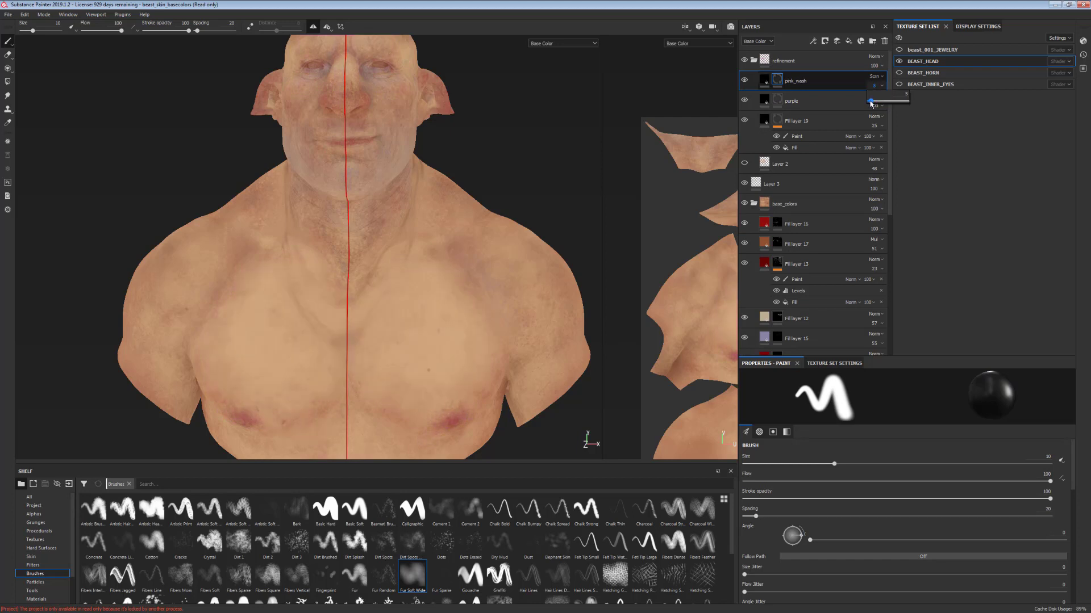
- Compare the whole bust with and without the pink_wash layer at its reduced opacity, leaving the layer hidden
alt+drag(512, 344, 511, 343)
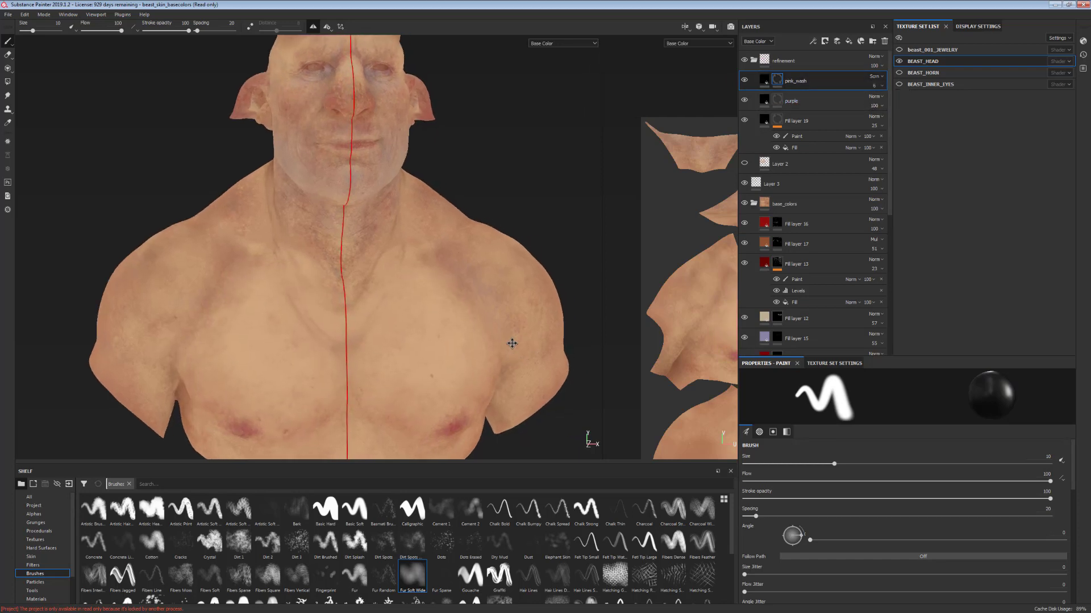
alt+right_drag(511, 343, 491, 358)
click(745, 81)
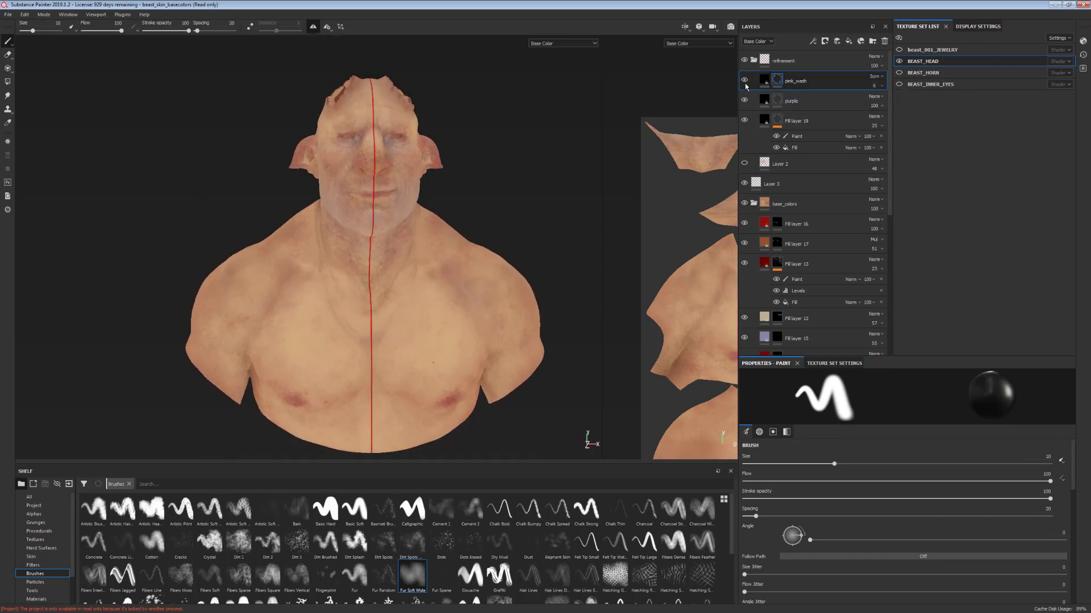
click(745, 83)
alt+drag(531, 221, 544, 194)
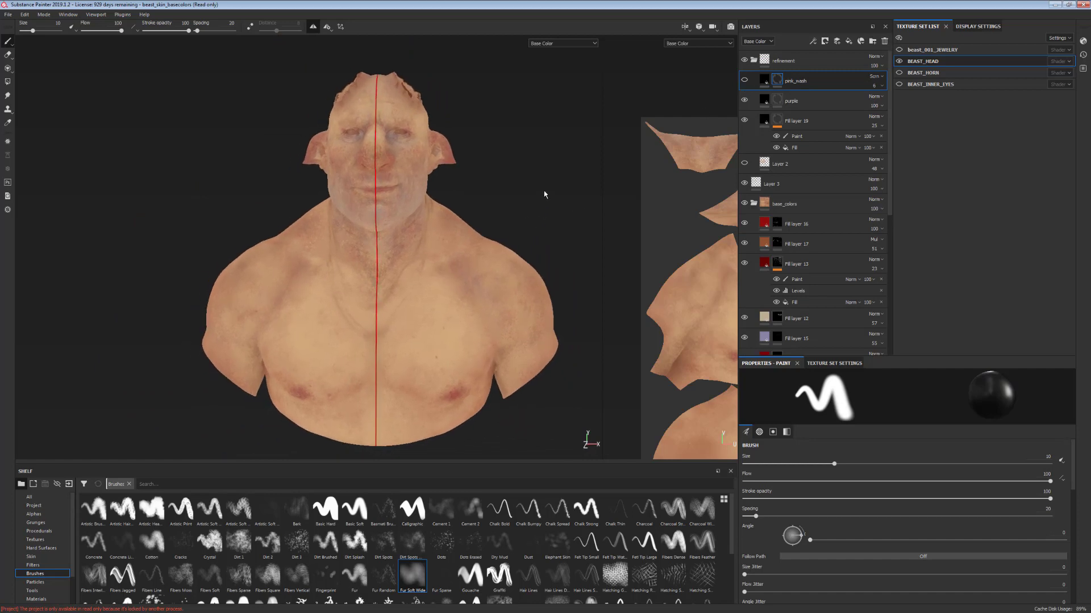
alt+drag(560, 336, 563, 324)
alt+right_drag(537, 375, 554, 367)
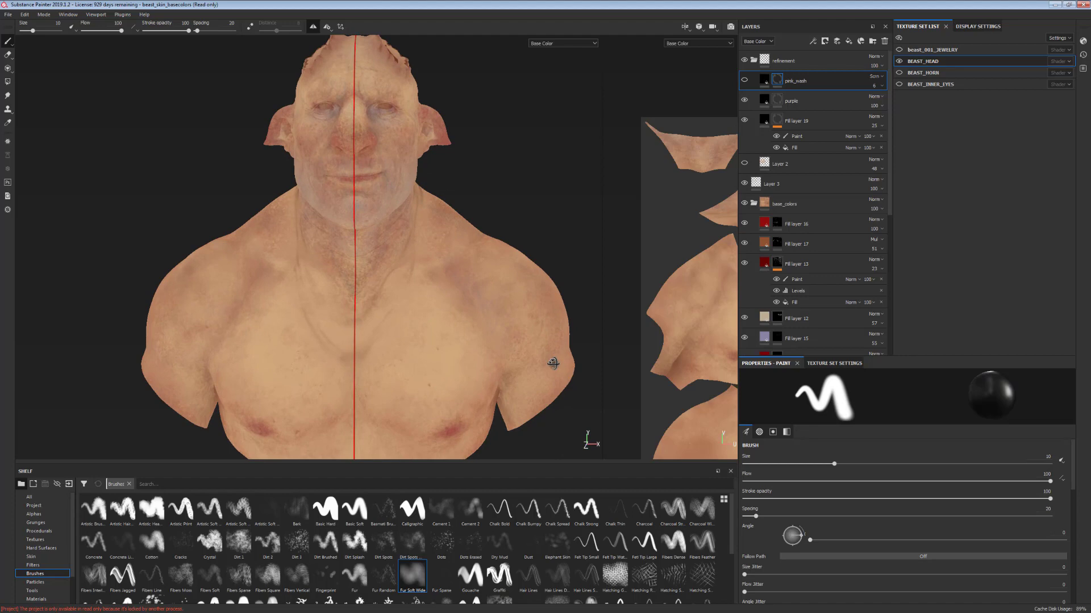